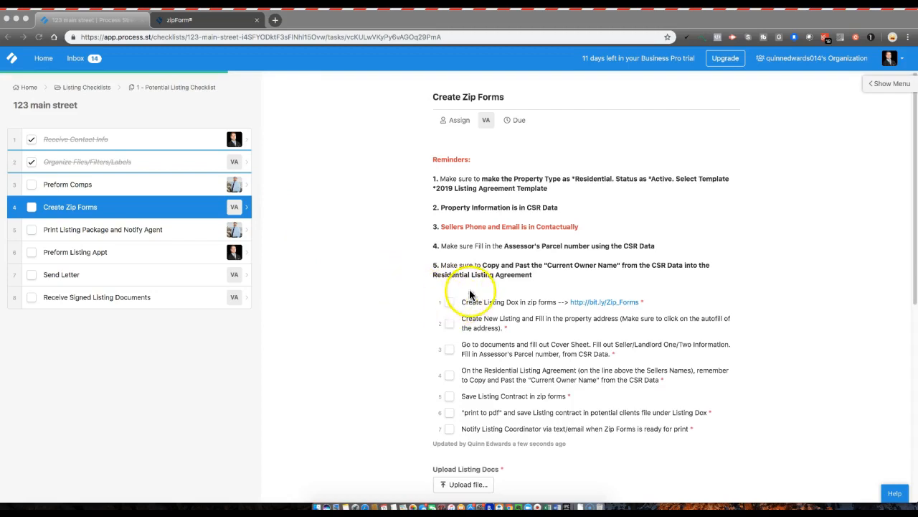
pyautogui.click(609, 306)
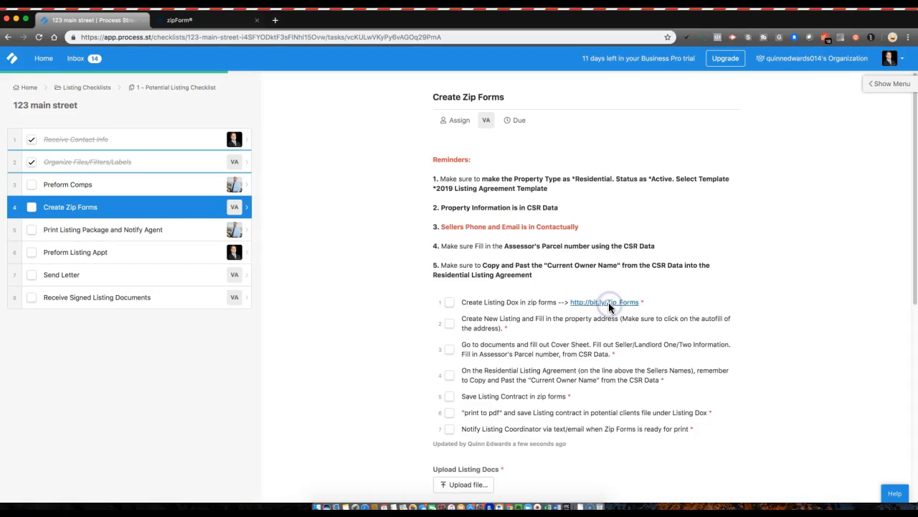
pyautogui.click(608, 303)
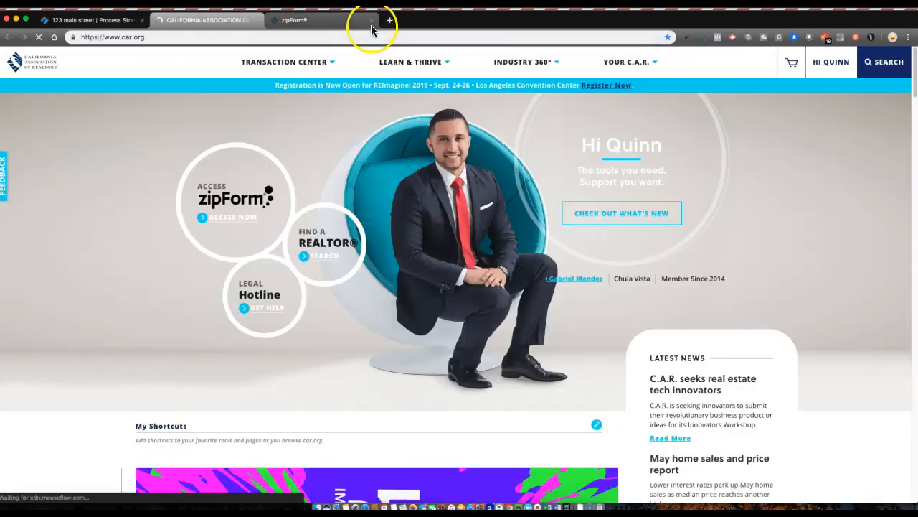
# Close the duplicate tab and launch zipForm Plus from car.org, getting past login and the libraries notice.
pyautogui.click(372, 25)
pyautogui.click(233, 226)
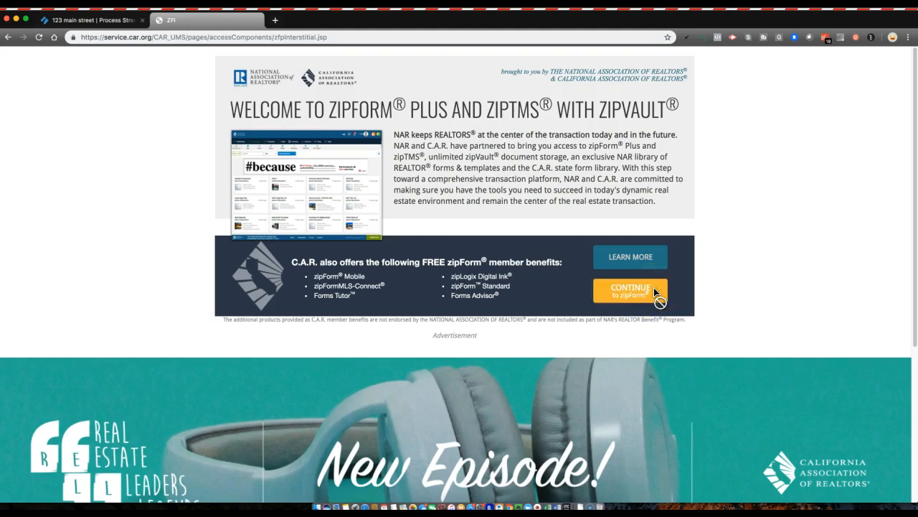
pyautogui.click(637, 290)
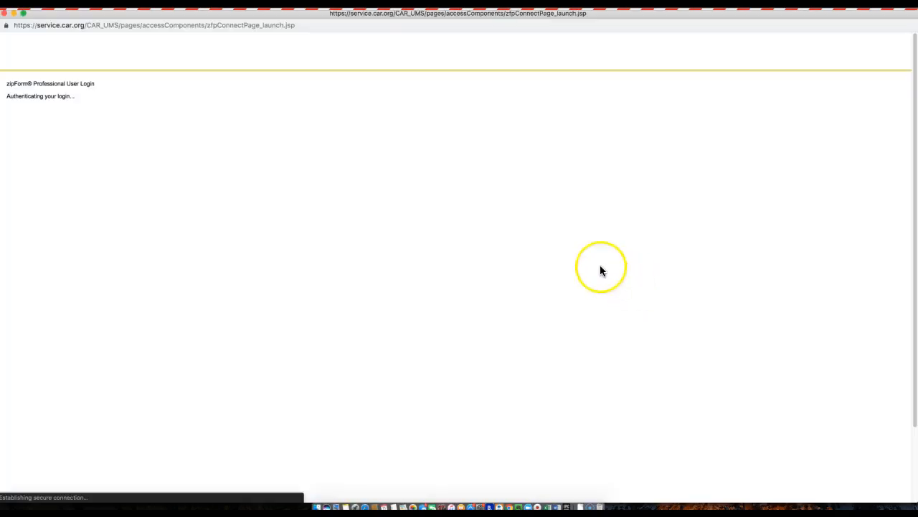
pyautogui.click(290, 119)
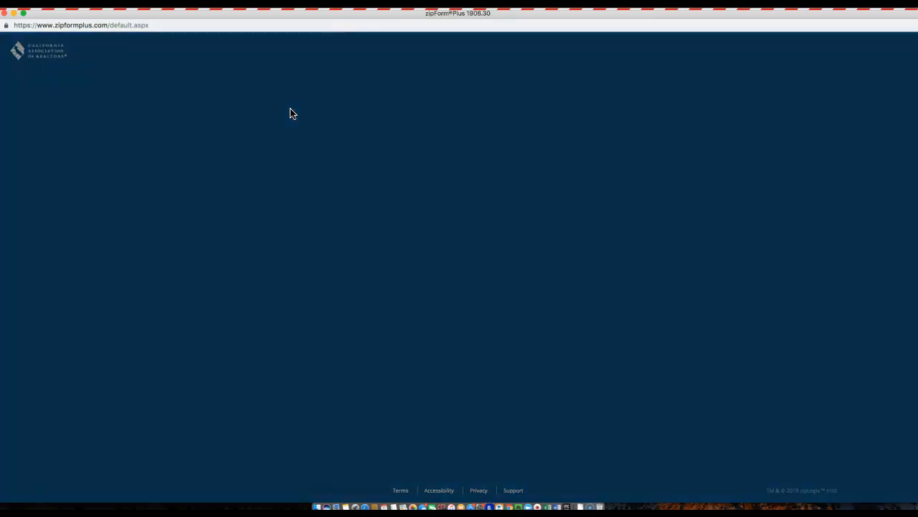
pyautogui.click(465, 133)
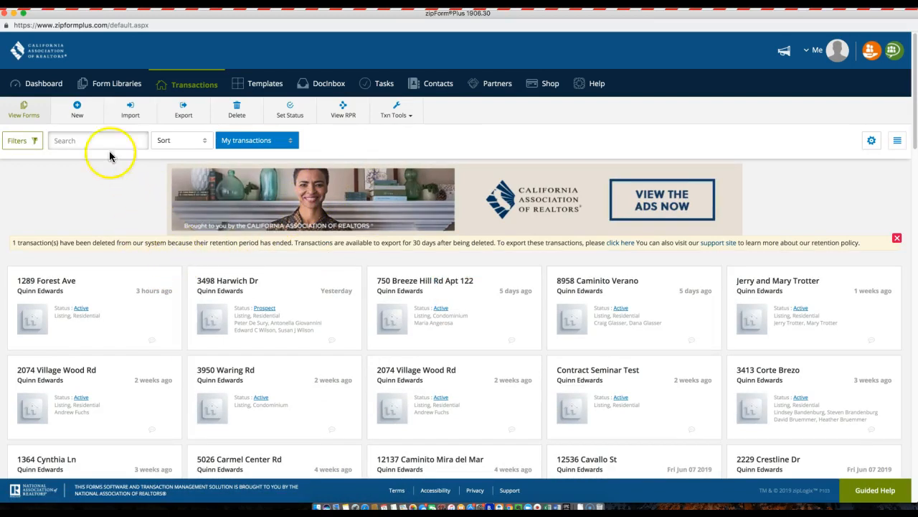
# Start a New Listing transaction in zipForm Plus, then minimize its window.
pyautogui.click(79, 112)
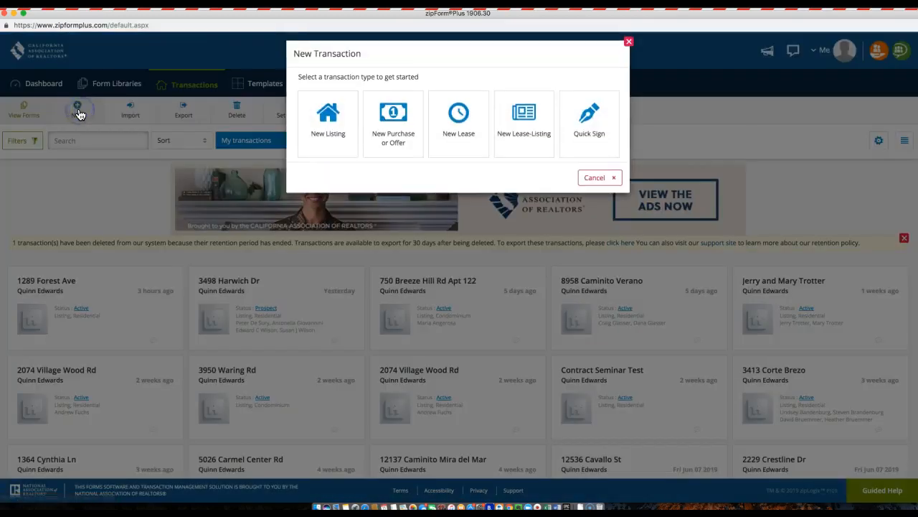
pyautogui.click(333, 136)
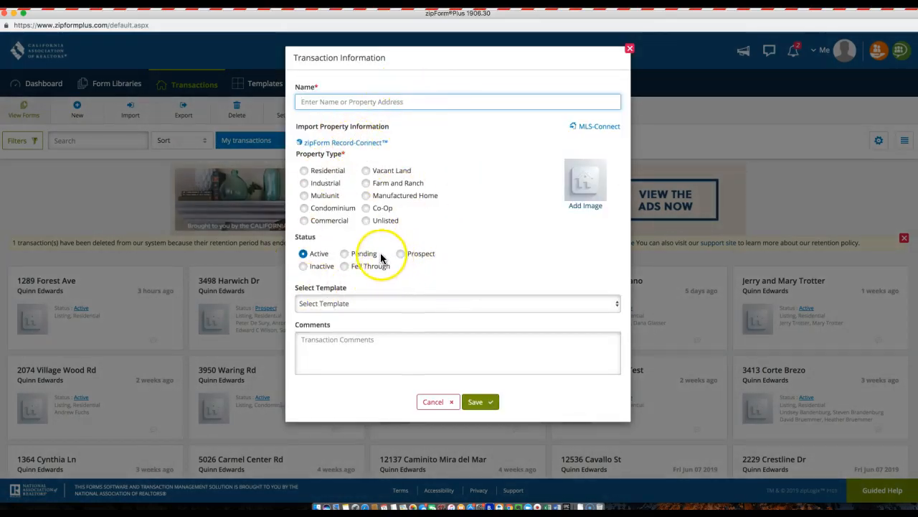
pyautogui.click(14, 14)
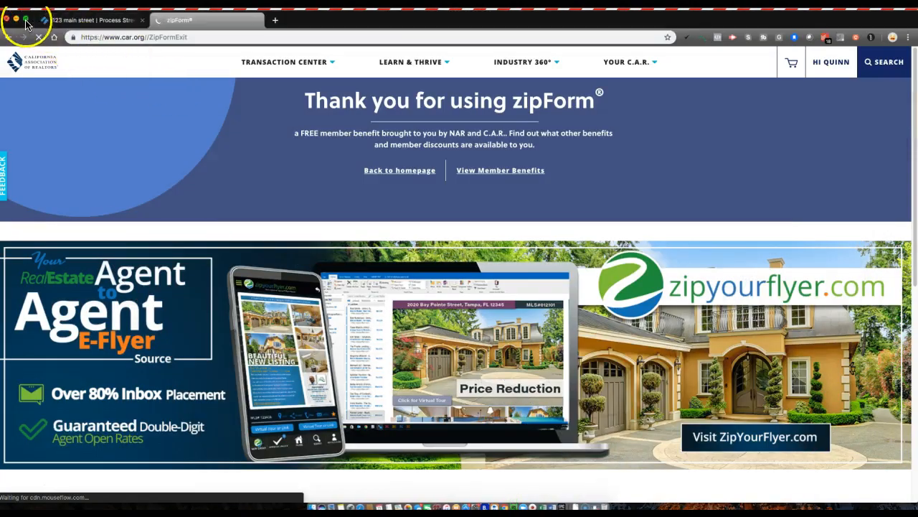
# Check off the 'Create Listing Dox in zip forms' subtask, then return to zipForm Plus.
pyautogui.click(71, 20)
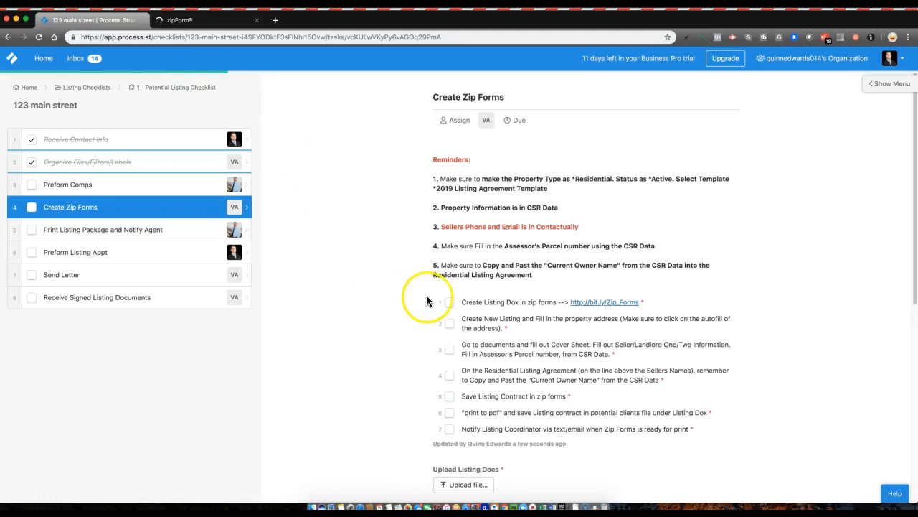
pyautogui.click(450, 303)
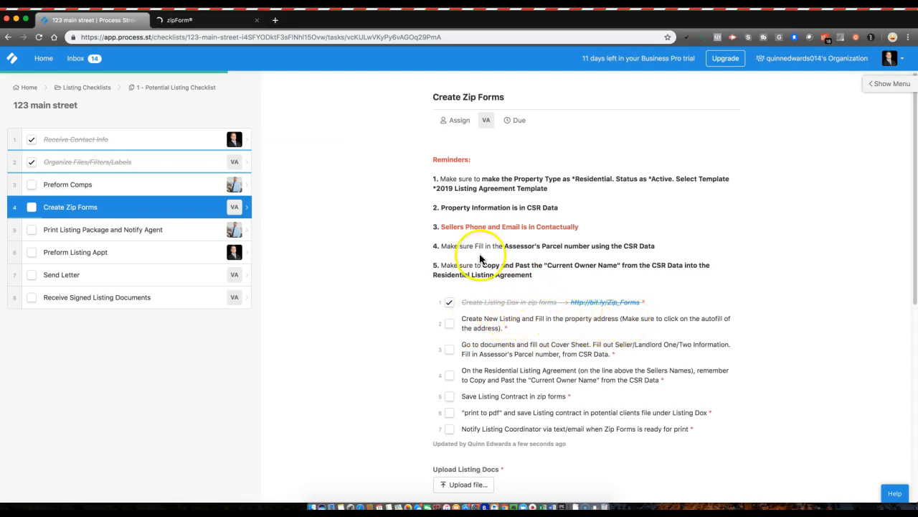
pyautogui.click(192, 27)
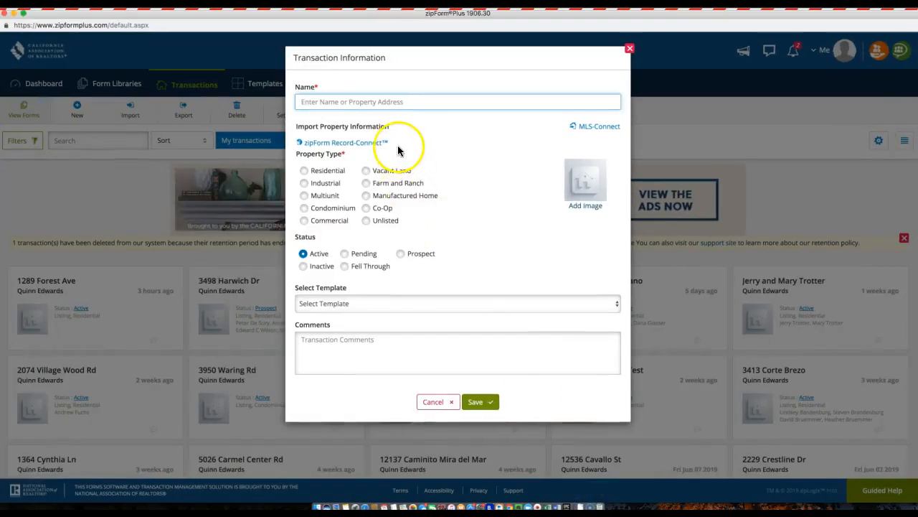
pyautogui.click(385, 102)
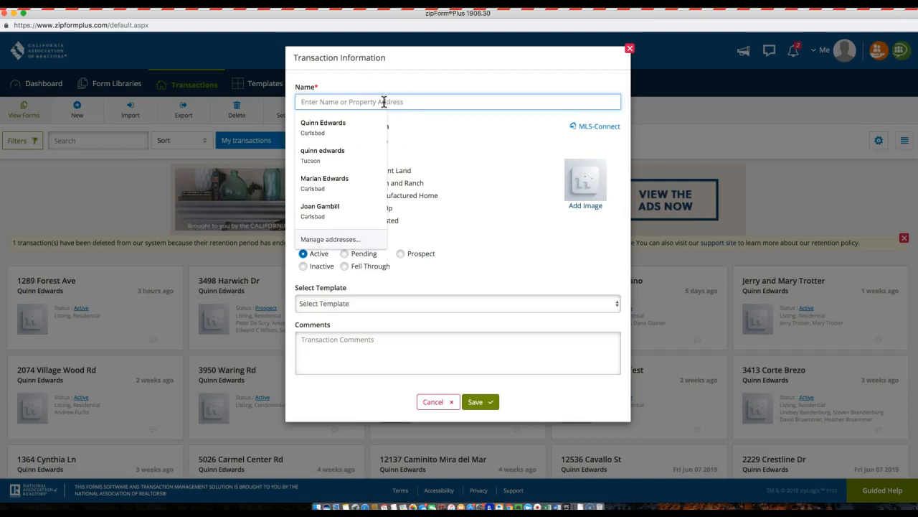
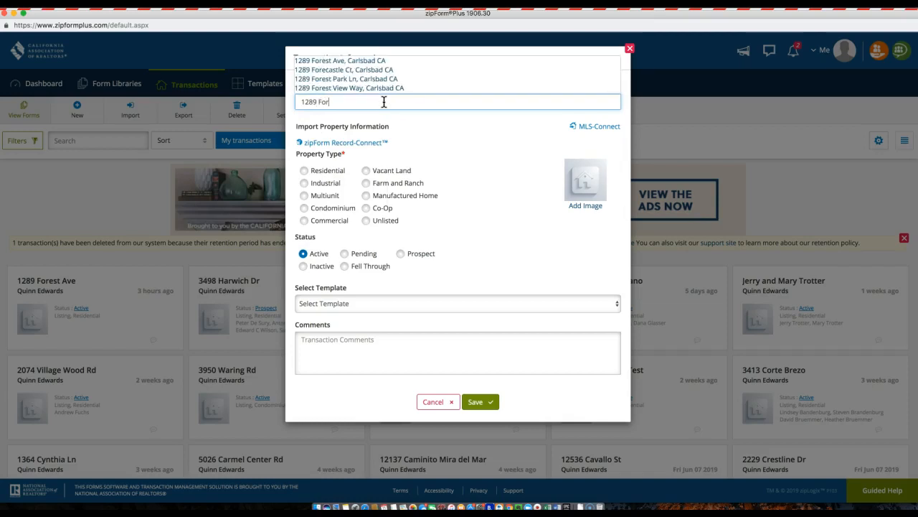
pyautogui.click(364, 62)
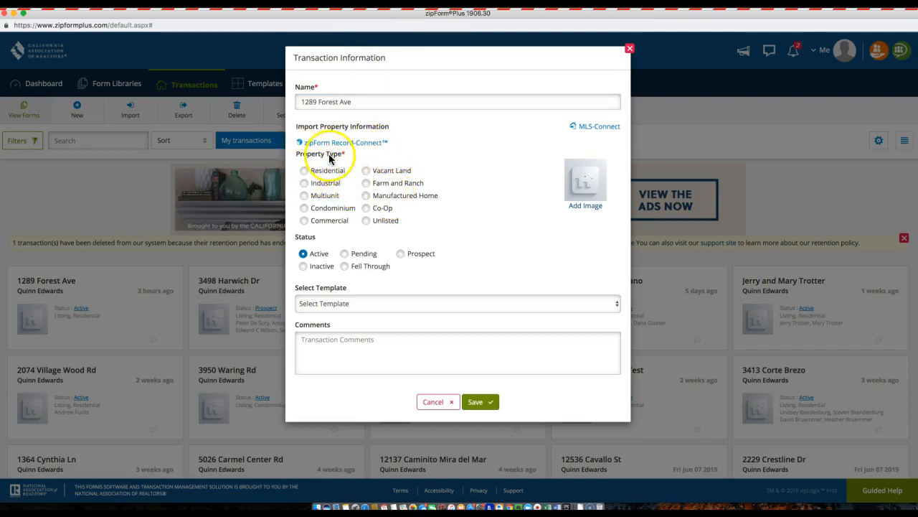
pyautogui.click(305, 172)
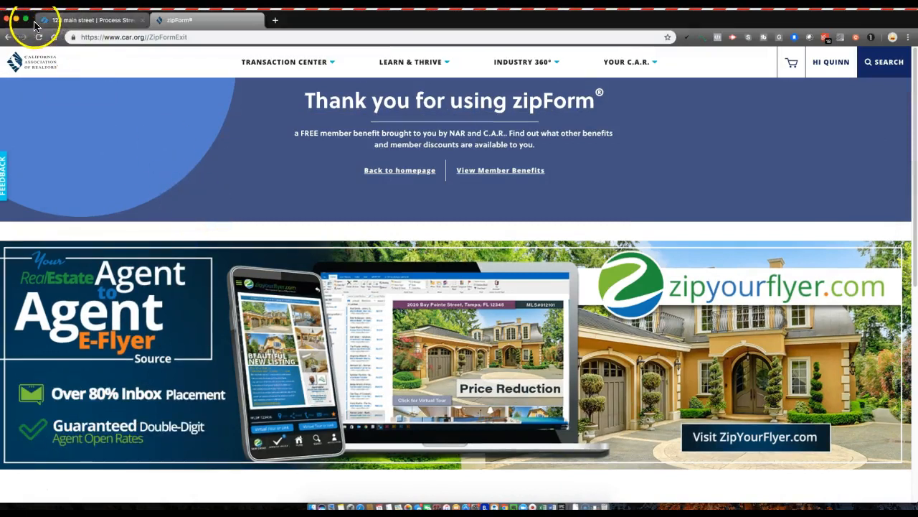
# Read the Create Zip Forms reminders, then restore the zipForm Plus Transaction Information form.
pyautogui.click(61, 22)
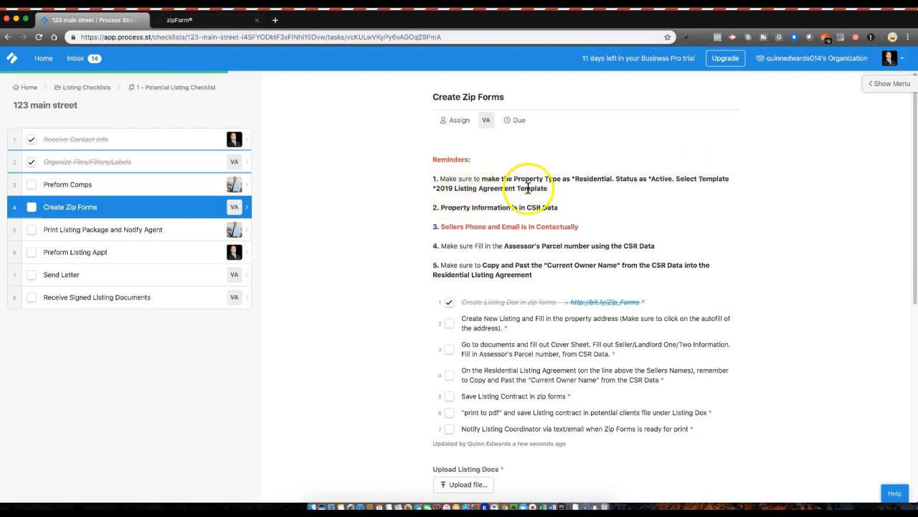
pyautogui.click(592, 507)
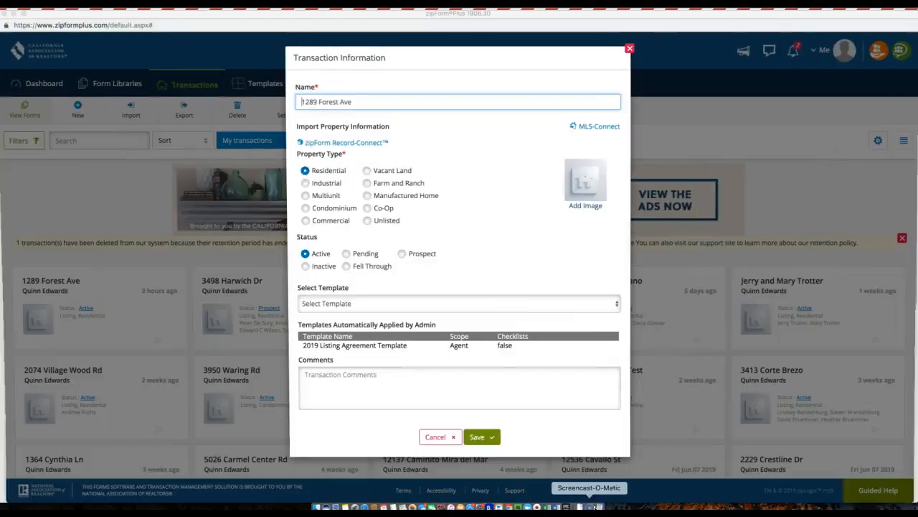
# Apply the Personal - 2019 Listing Agreement Template and save the transaction.
pyautogui.click(354, 302)
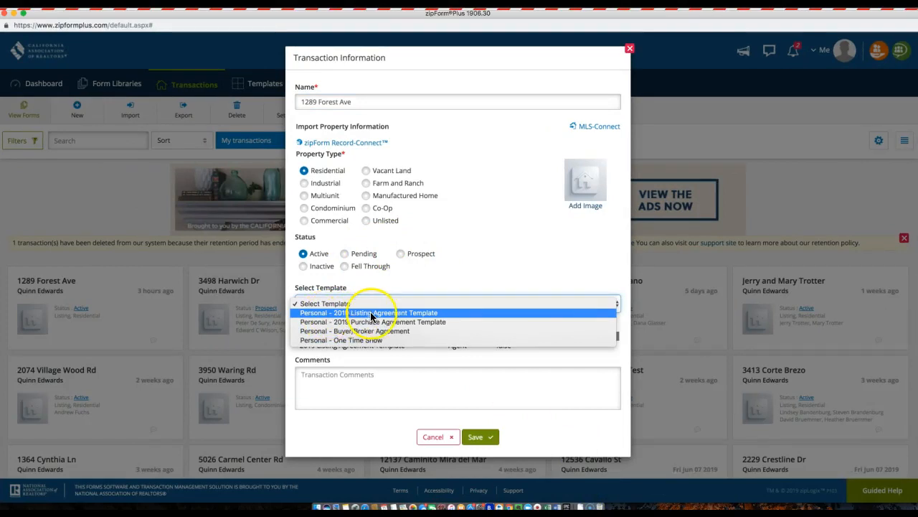
pyautogui.click(408, 313)
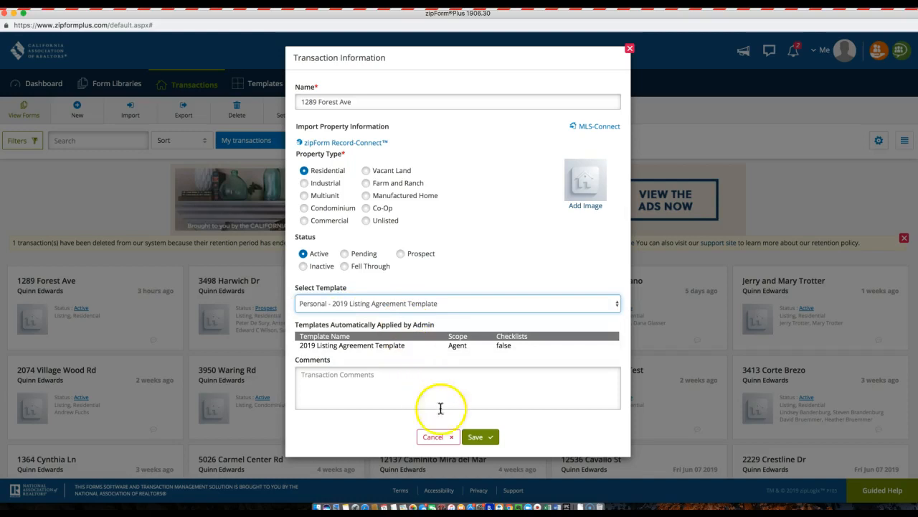
pyautogui.click(483, 440)
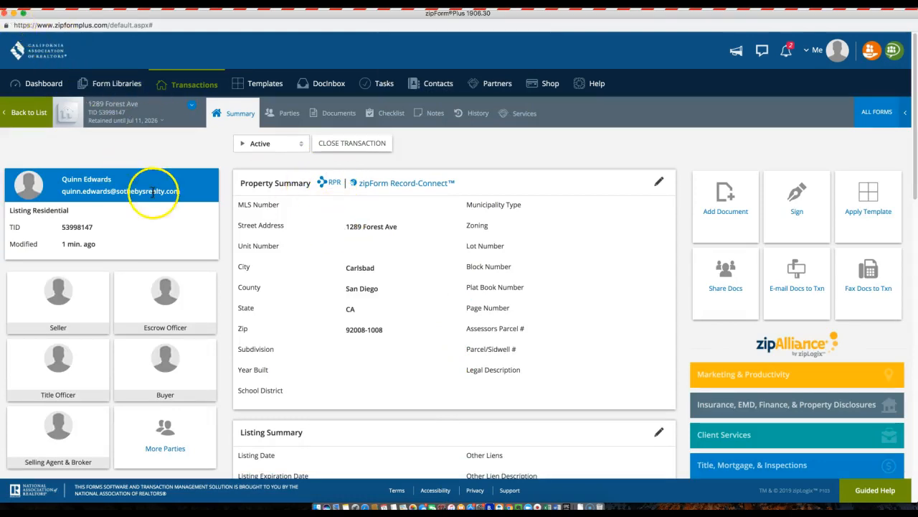
# Check off the 'Create New Listing and Fill in the property address' subtask, then bring zipForm Plus back.
pyautogui.click(14, 15)
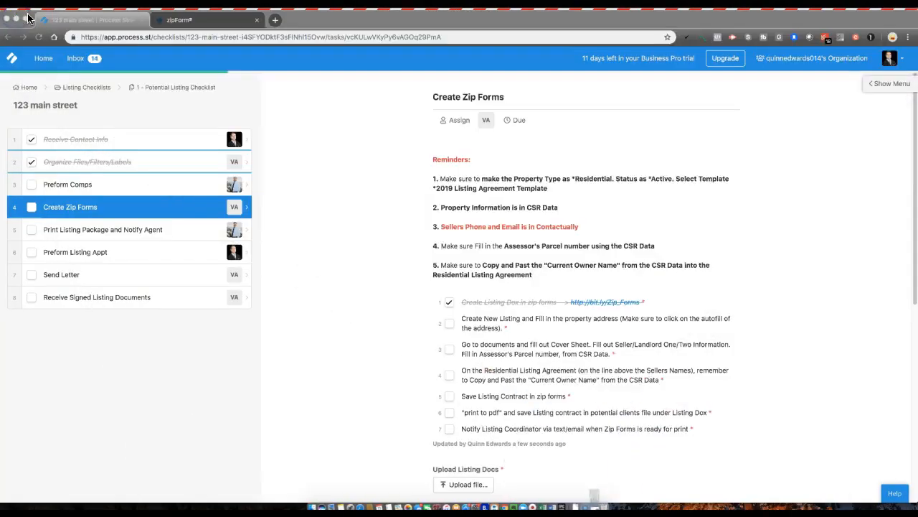
pyautogui.click(448, 326)
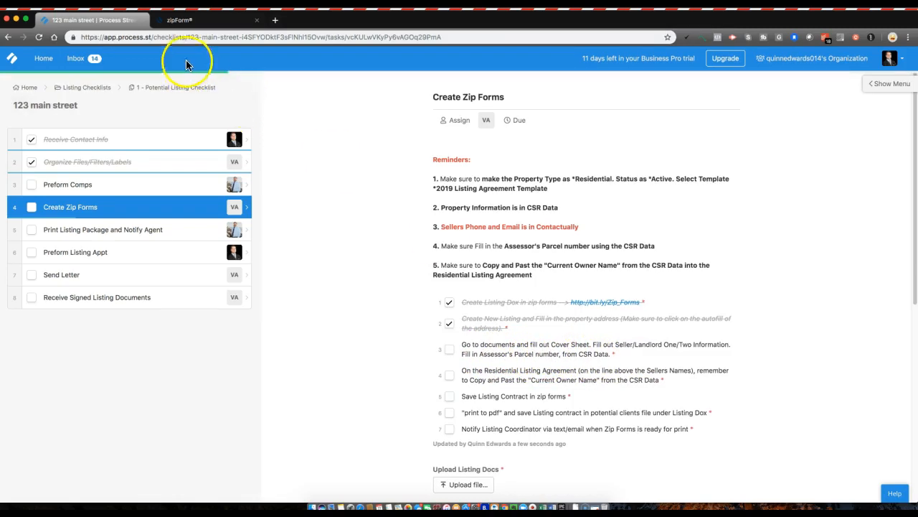
pyautogui.click(594, 507)
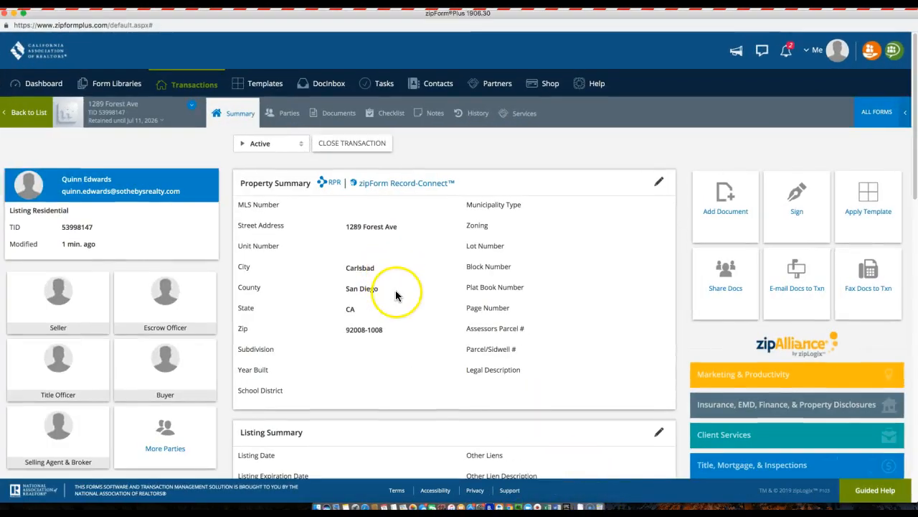
# Open the Cover Sheet form, scroll to its Seller/Landlord sections, then minimize zipForm Plus.
pyautogui.click(332, 116)
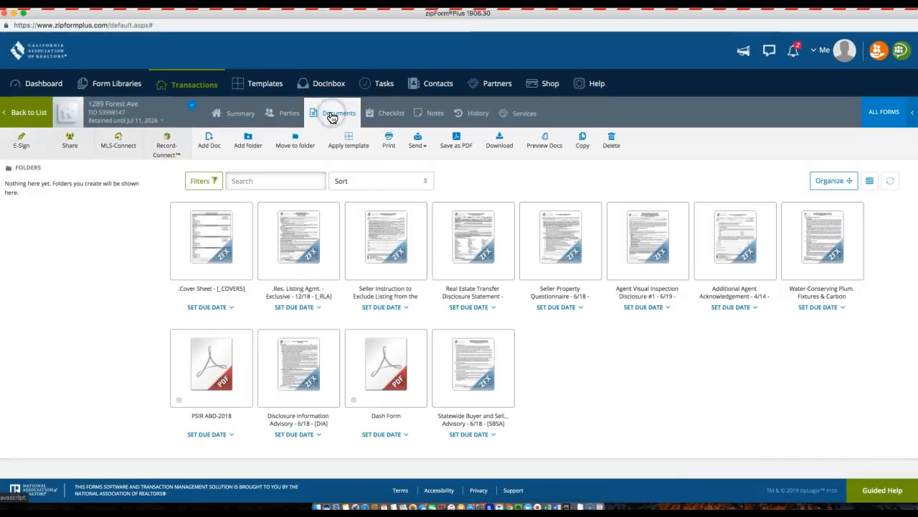
pyautogui.click(218, 244)
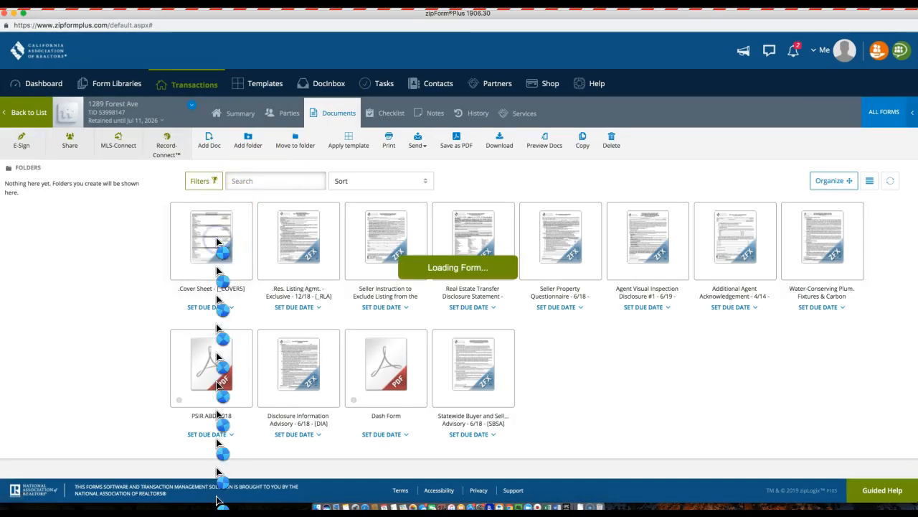
pyautogui.scroll(-2, 250, 175)
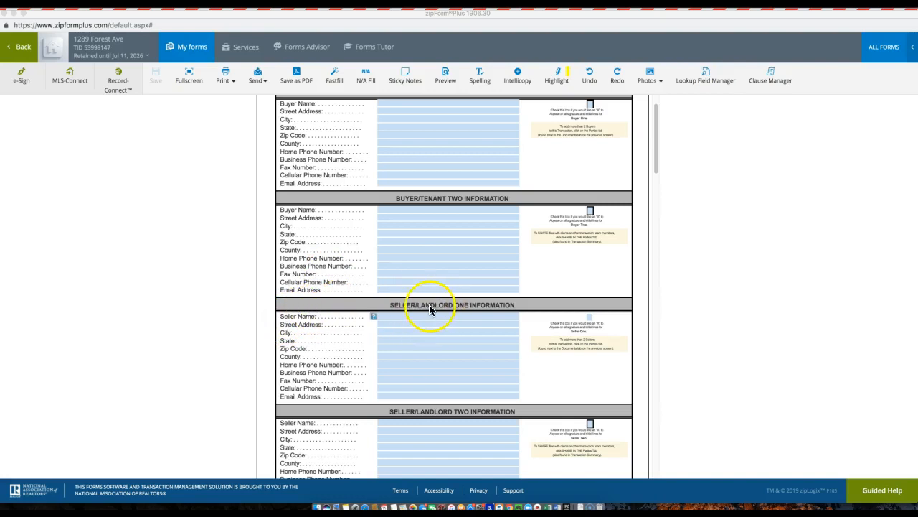
pyautogui.click(332, 320)
pyautogui.click(143, 195)
pyautogui.click(14, 14)
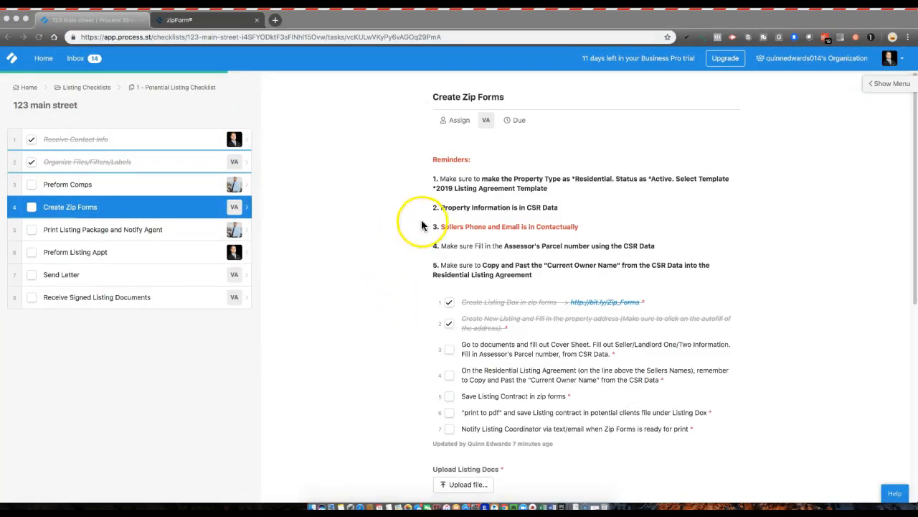
# Open CRS Data (1).pdf from the Preform Comps task and move it over the checklist.
pyautogui.click(108, 187)
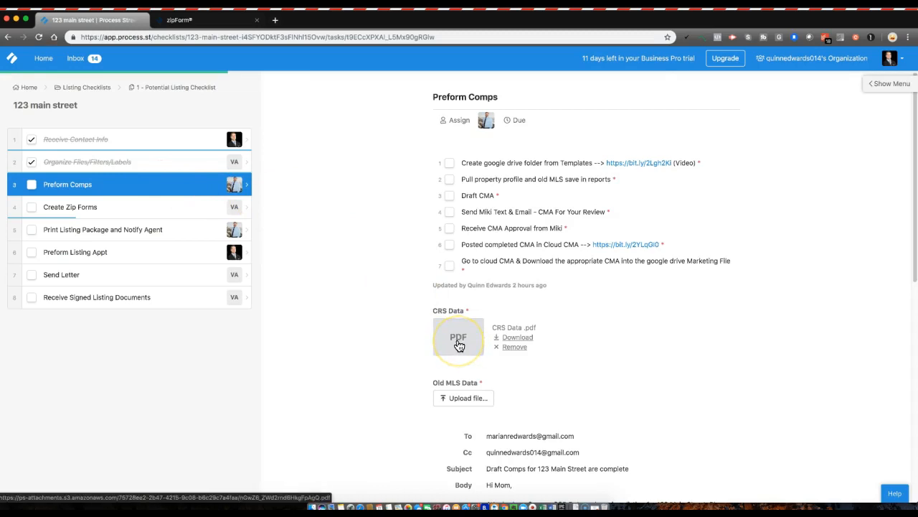
pyautogui.click(460, 340)
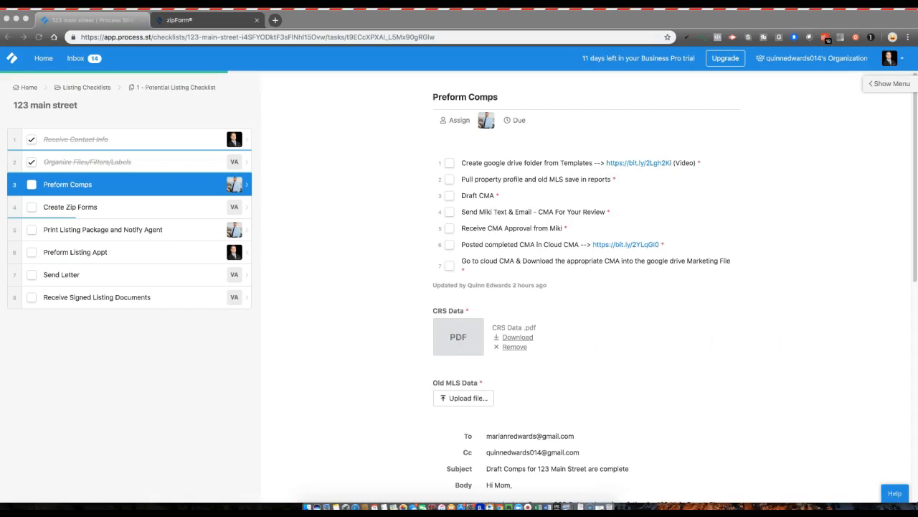
pyautogui.moveTo(915, 10); pyautogui.dragTo(502, 68)
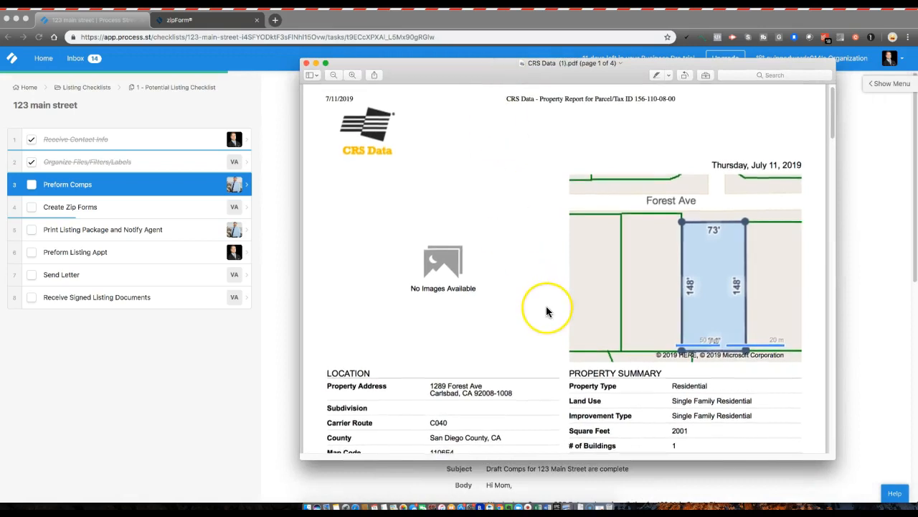
# Review the CRS Data report's location, parcel, owner and sales history, then open a new browser tab.
pyautogui.scroll(-3, 548, 311)
pyautogui.scroll(-5, 547, 312)
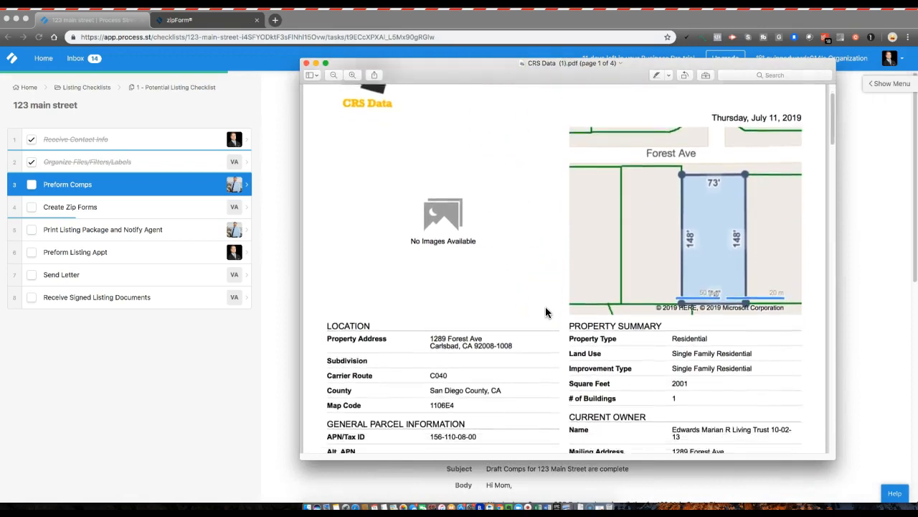
pyautogui.scroll(-10, 608, 391)
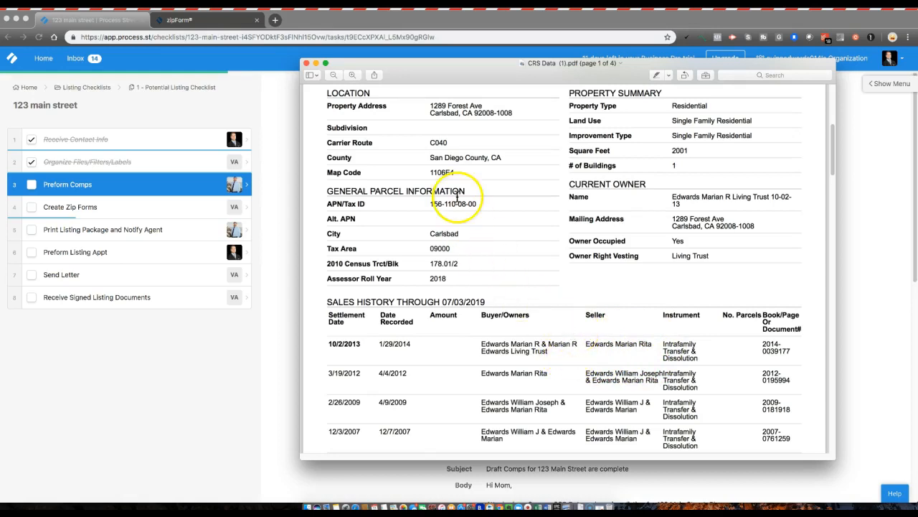
pyautogui.click(275, 25)
pyautogui.click(274, 24)
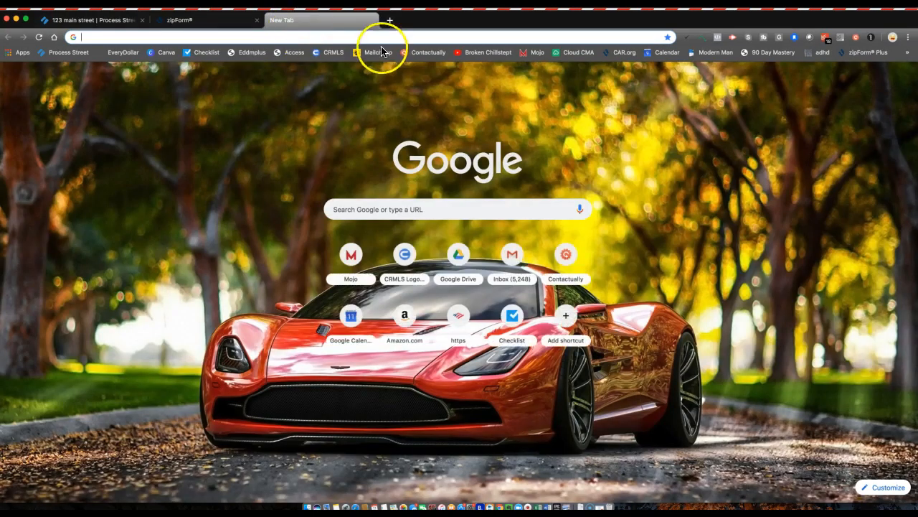
# Search Contactually contacts for '123 ma' and open the matching potential client's record.
pyautogui.click(419, 55)
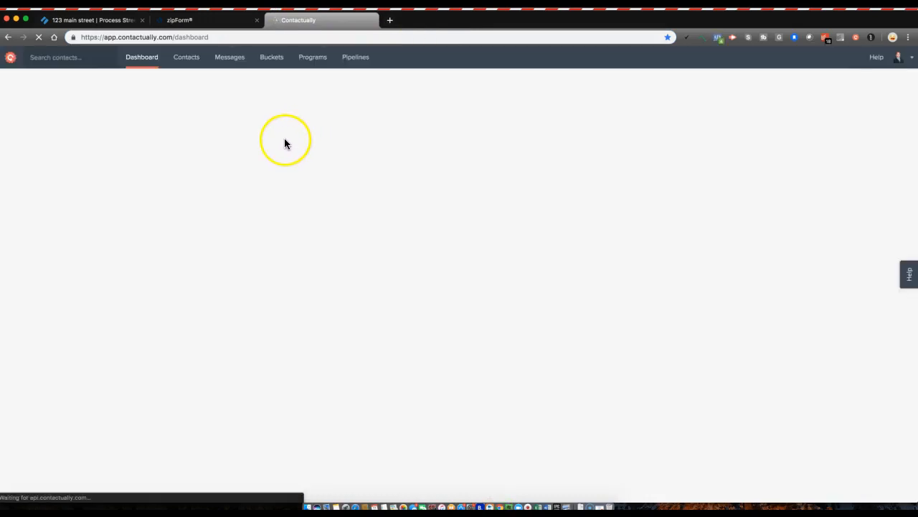
pyautogui.click(43, 63)
pyautogui.write('123 ma')
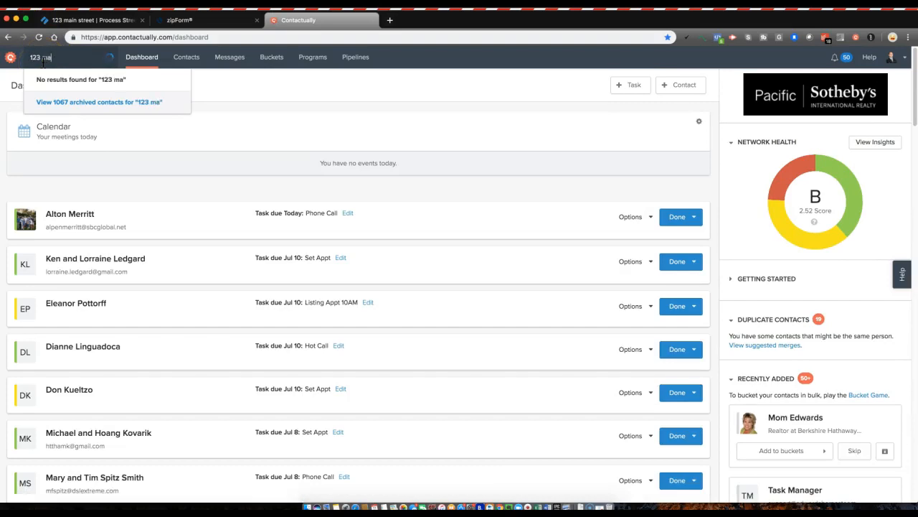
pyautogui.click(44, 62)
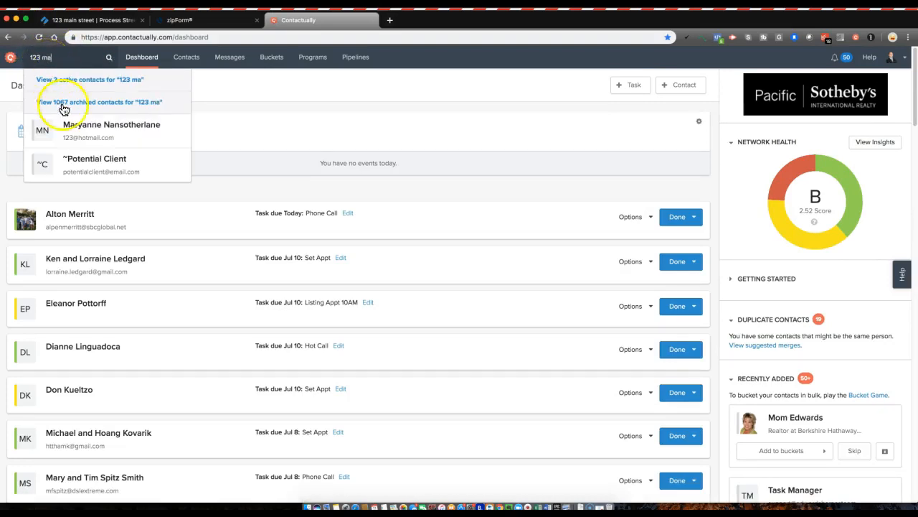
pyautogui.click(76, 161)
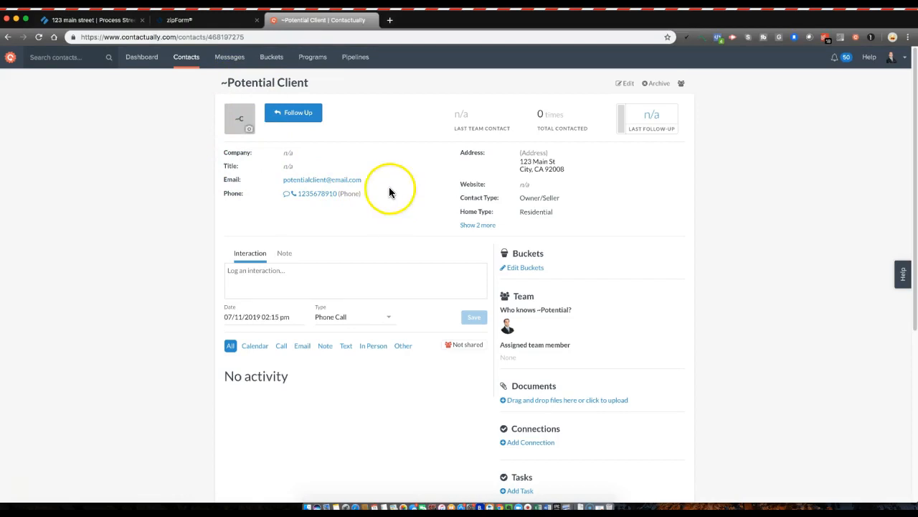
pyautogui.click(205, 27)
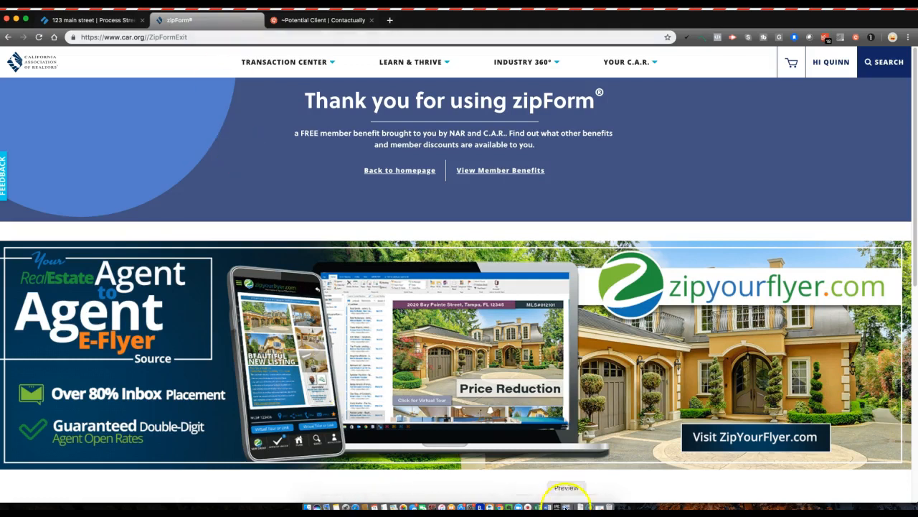
pyautogui.click(595, 507)
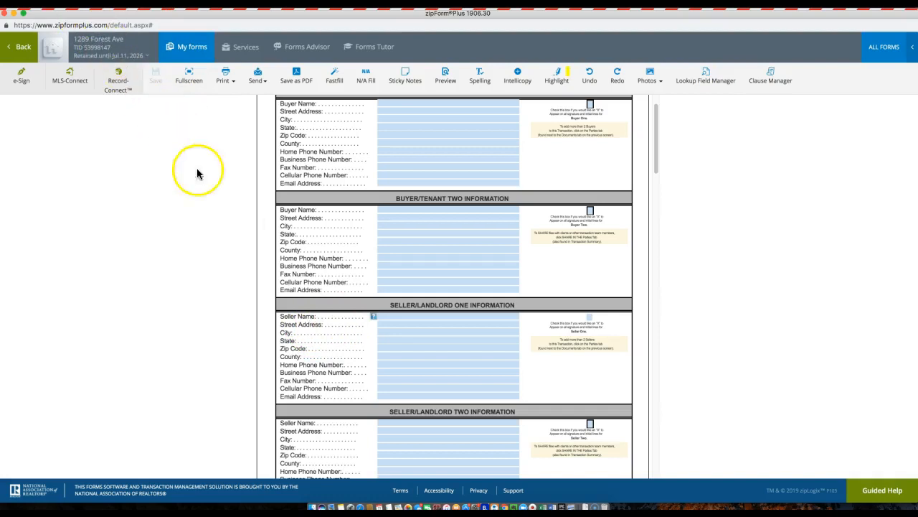
pyautogui.click(386, 317)
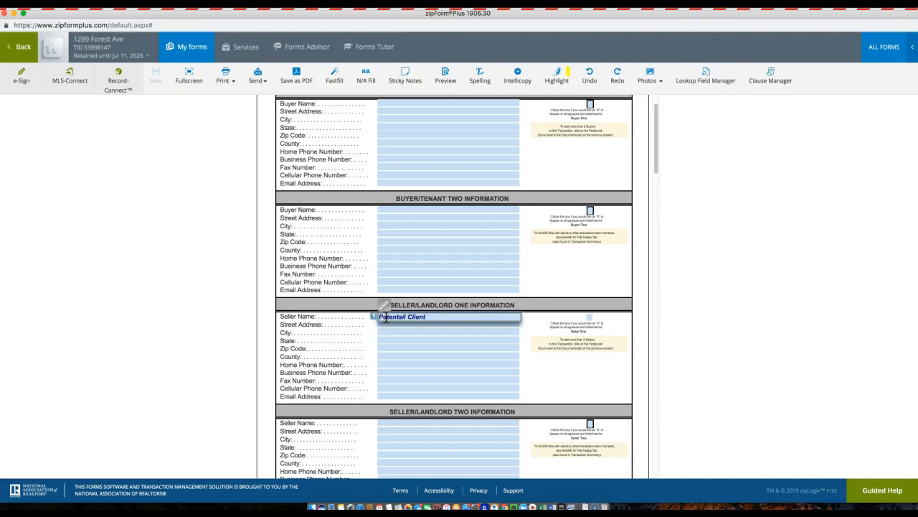
pyautogui.click(403, 317)
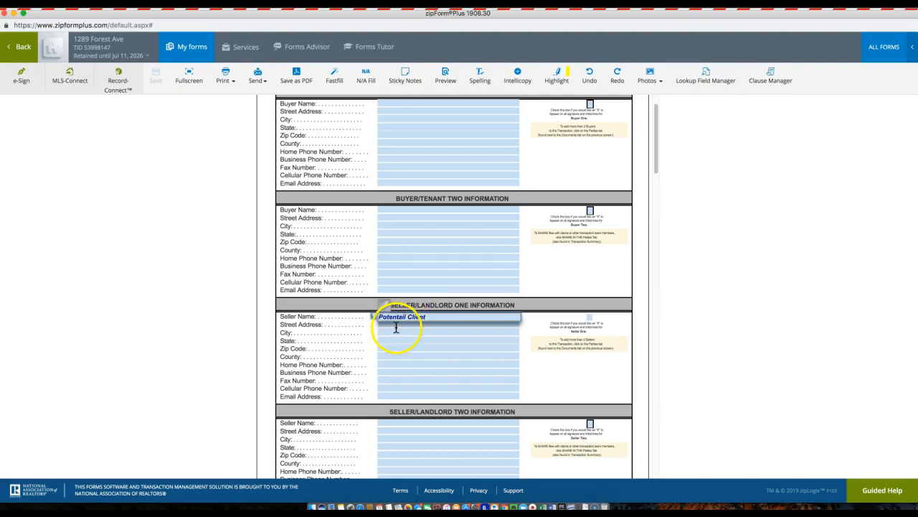
pyautogui.click(397, 326)
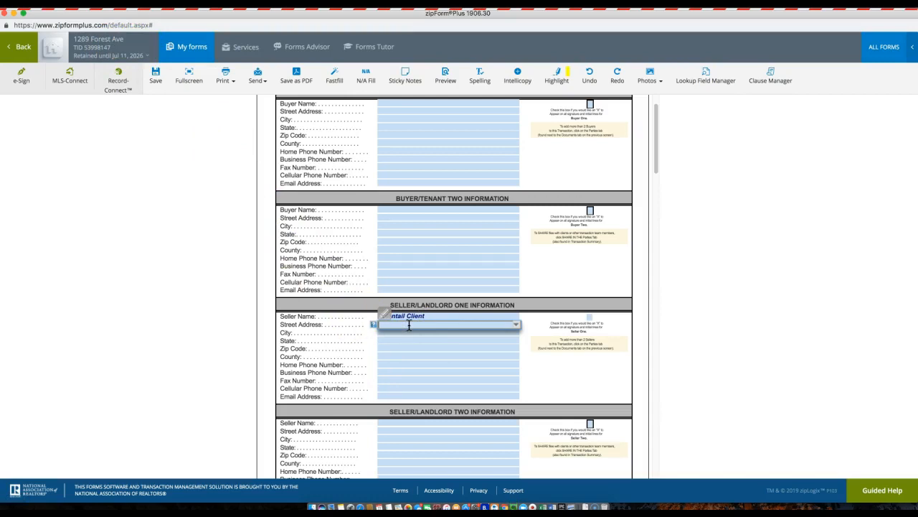
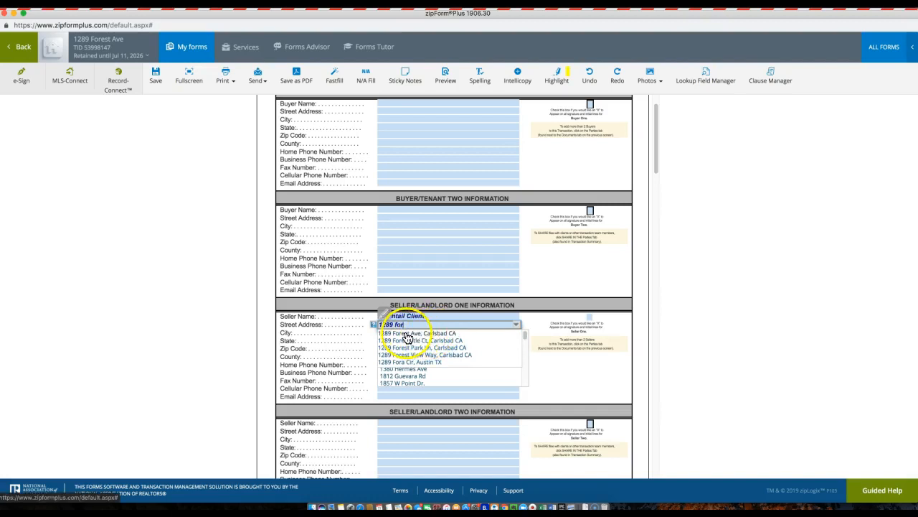
pyautogui.click(441, 334)
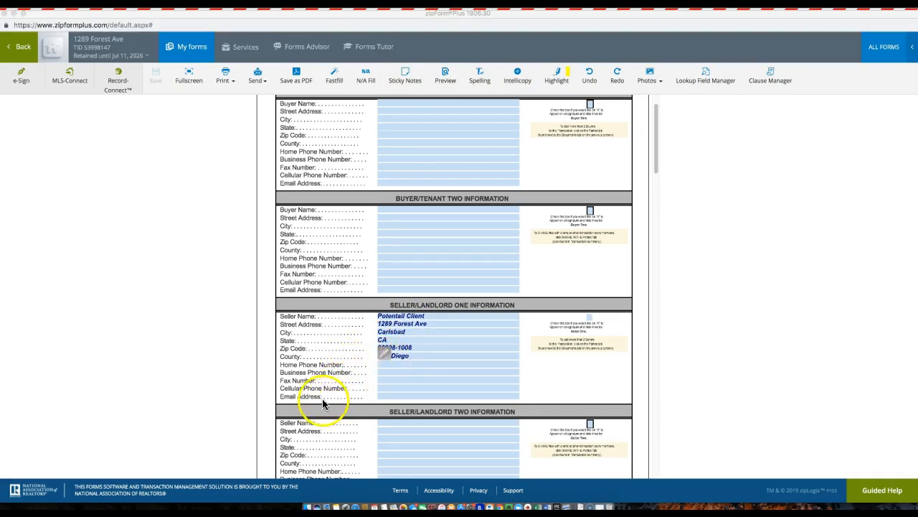
# Copy the contact's phone number from Contactually into the seller's Home Phone field.
pyautogui.click(14, 14)
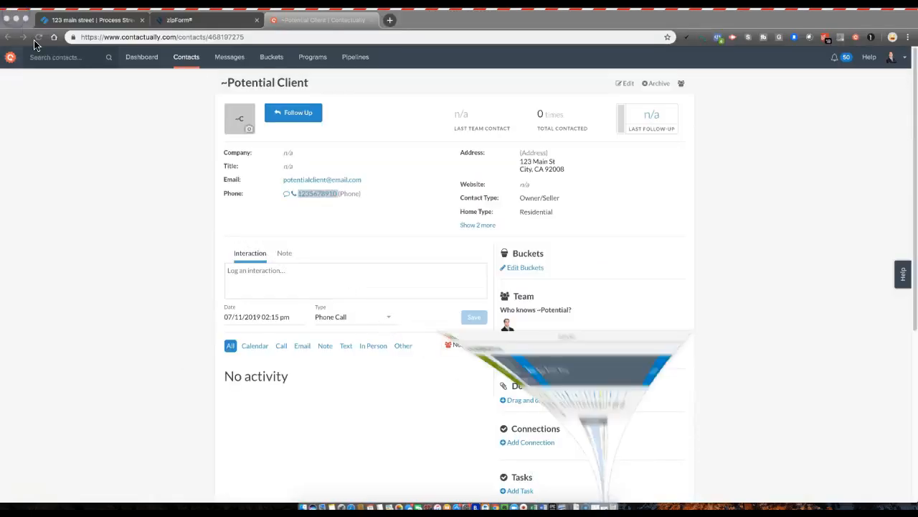
pyautogui.click(327, 194)
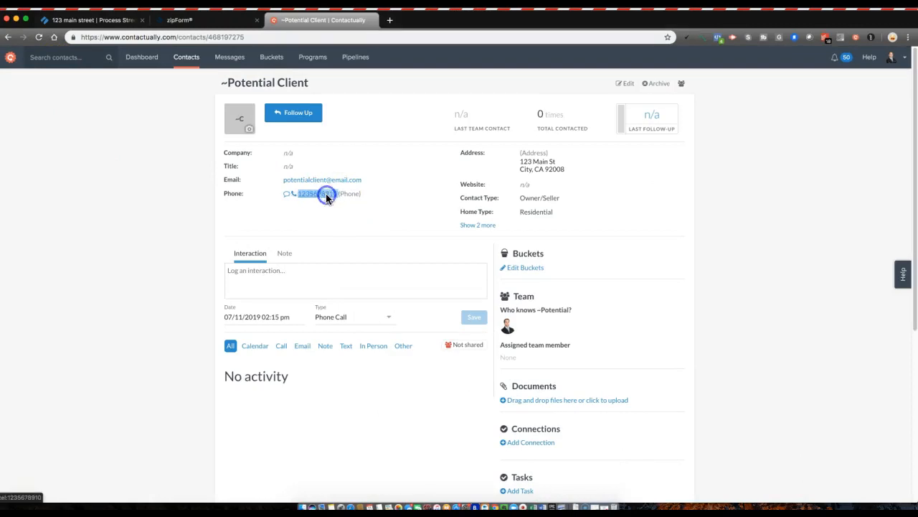
pyautogui.rightClick(327, 197)
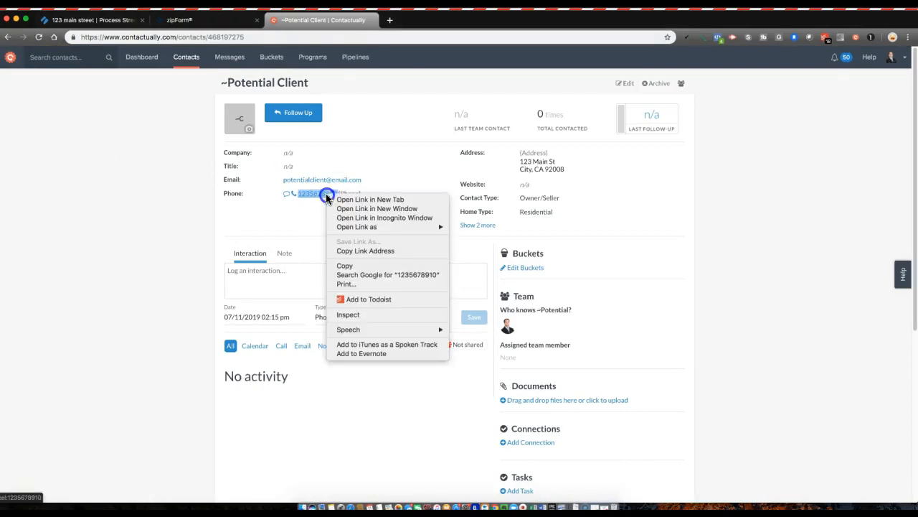
pyautogui.click(350, 266)
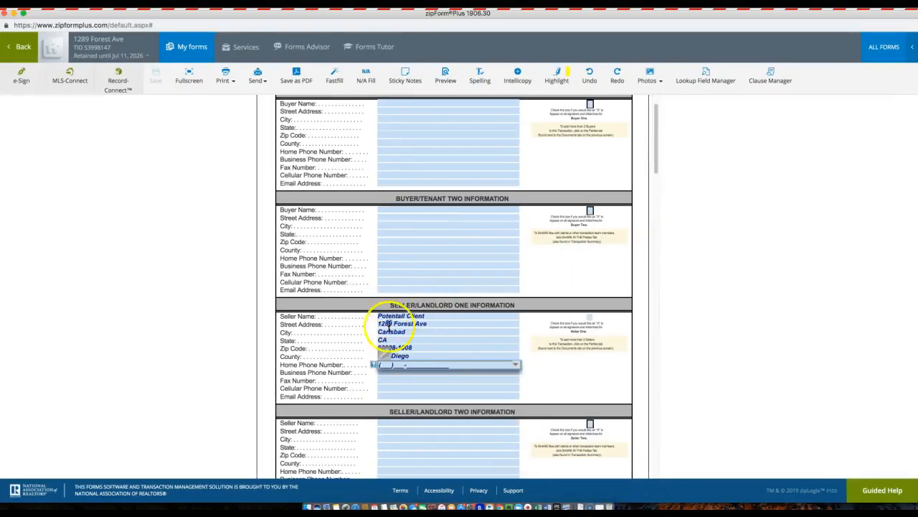
pyautogui.rightClick(386, 366)
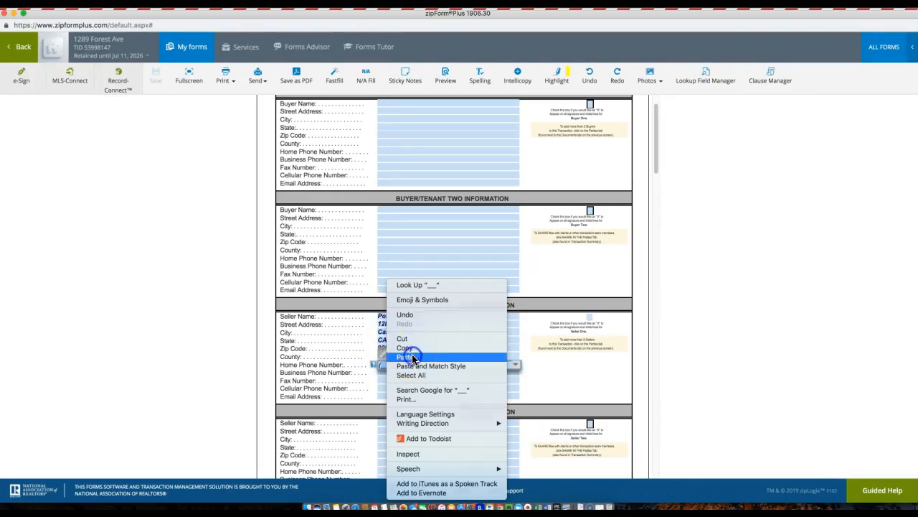
pyautogui.click(413, 357)
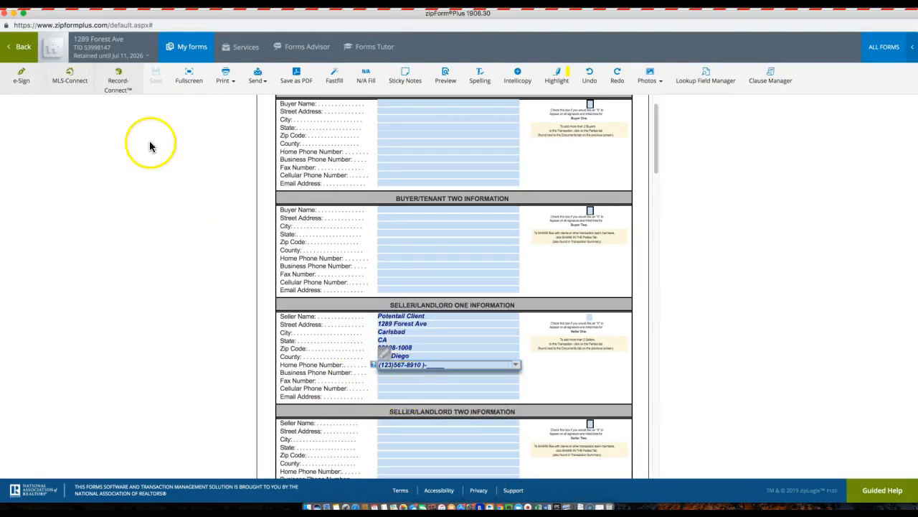
# Copy the contact's email address from the Contactually record.
pyautogui.click(13, 14)
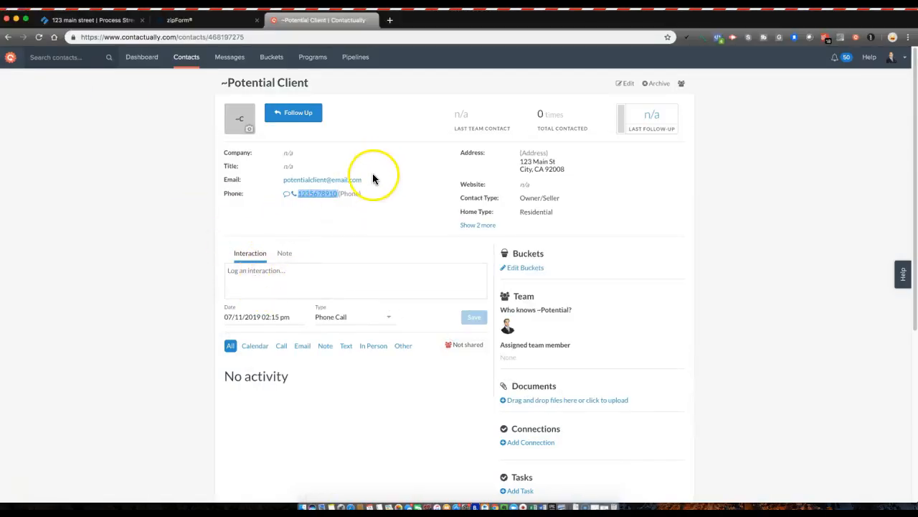
pyautogui.moveTo(365, 180); pyautogui.dragTo(289, 187)
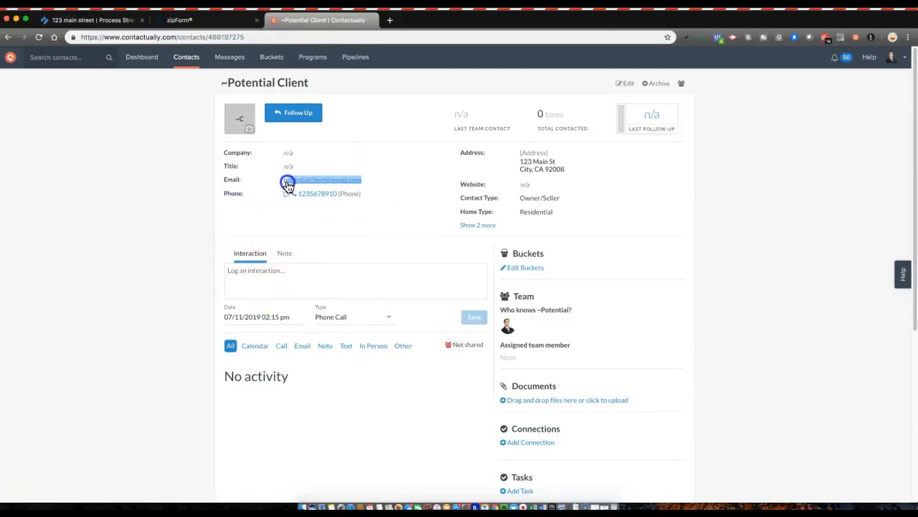
pyautogui.rightClick(284, 184)
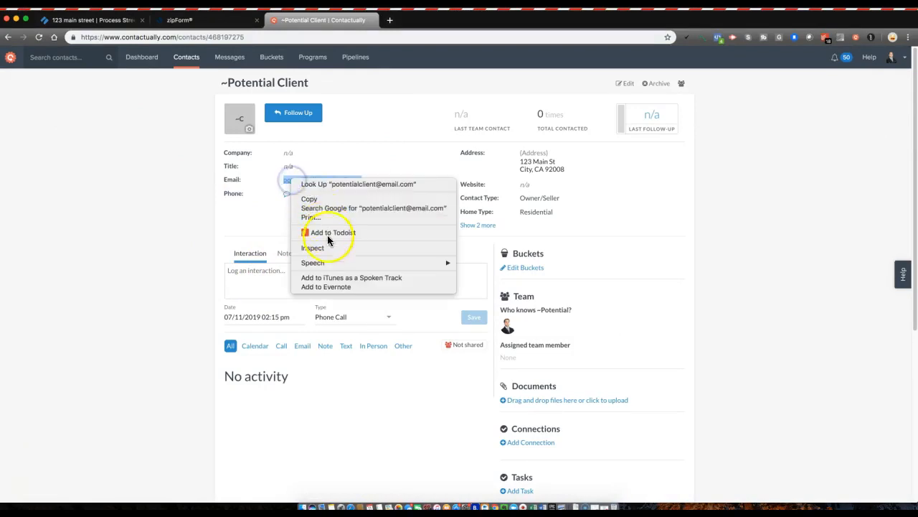
pyautogui.click(320, 199)
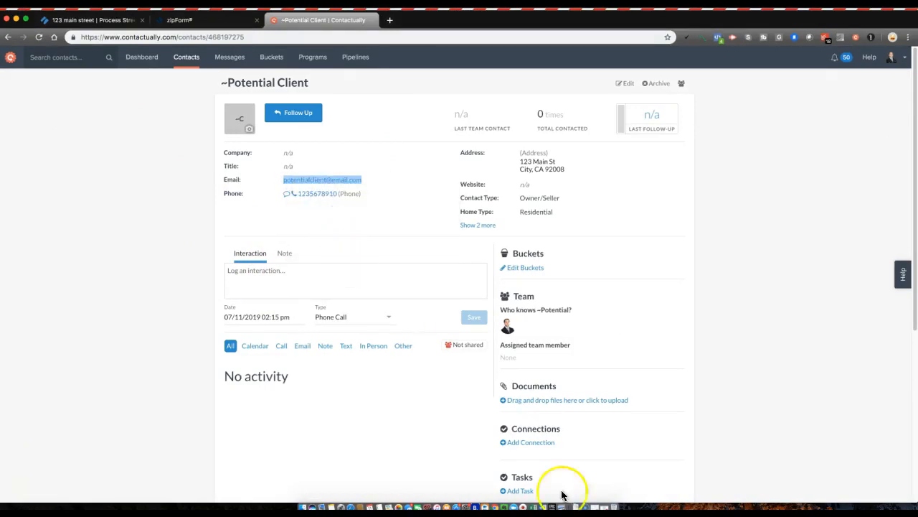
pyautogui.click(605, 506)
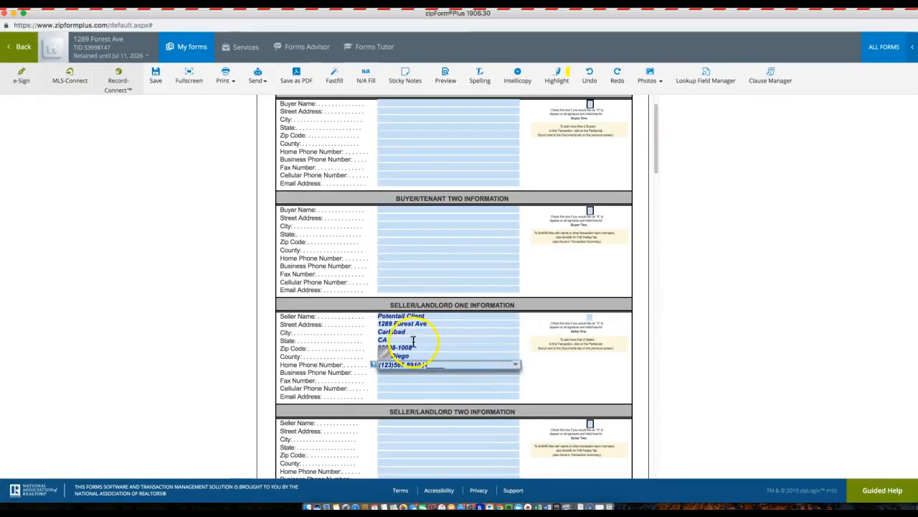
# Paste the copied email into Seller One's Email Address field.
pyautogui.click(396, 395)
pyautogui.rightClick(396, 396)
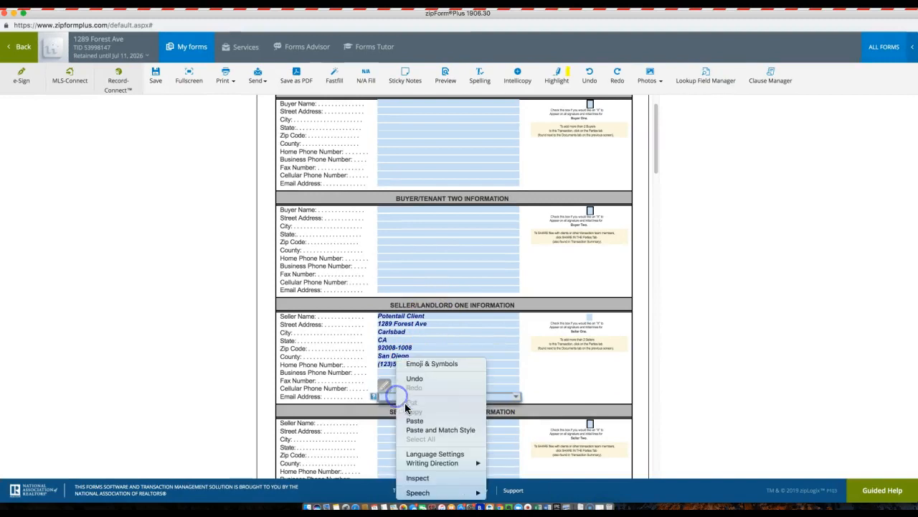
pyautogui.click(412, 422)
# Scroll down to the Transaction Cover Sheet and bring up the CRS Data report.
pyautogui.scroll(-2, 350, 388)
pyautogui.scroll(-10, 351, 385)
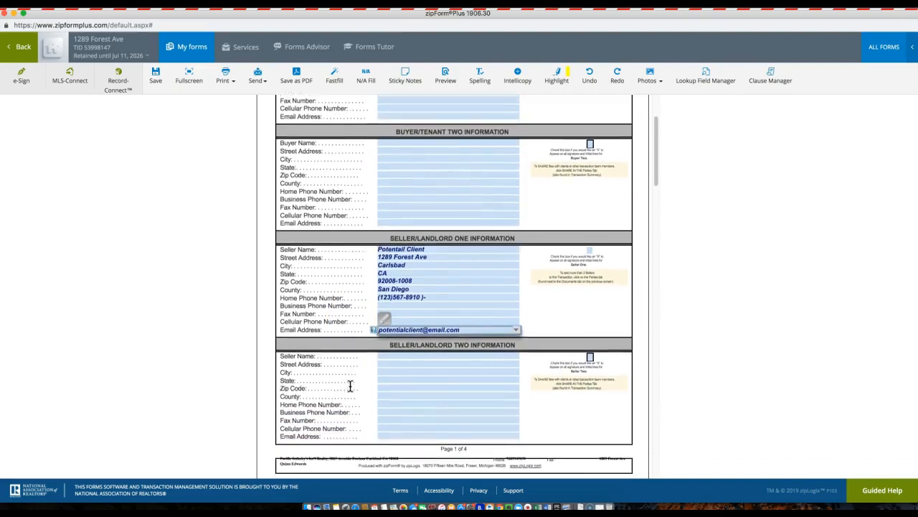
pyautogui.scroll(-1, 351, 385)
pyautogui.click(338, 347)
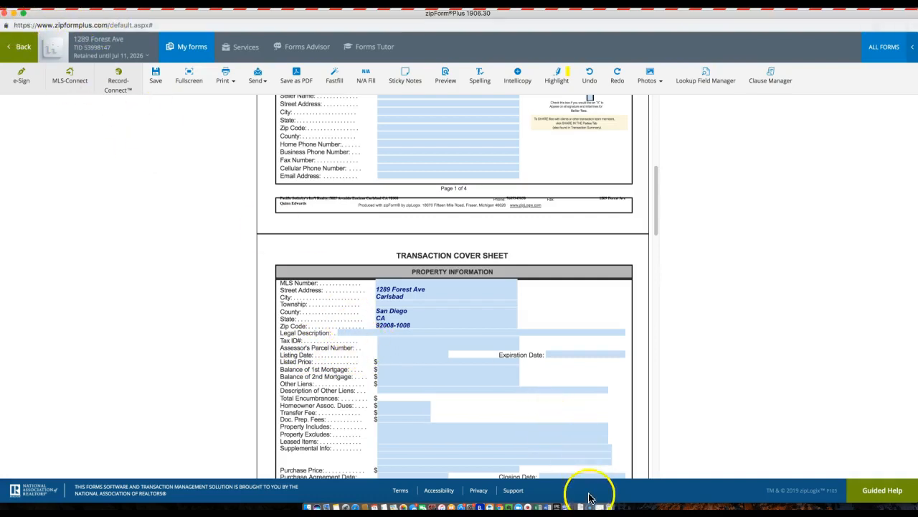
pyautogui.click(599, 506)
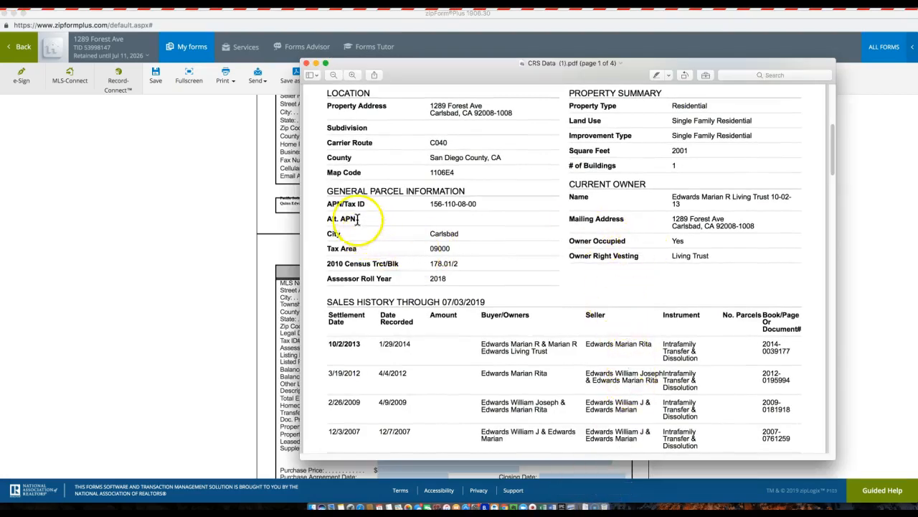
pyautogui.moveTo(428, 205); pyautogui.dragTo(439, 206)
pyautogui.rightClick(450, 204)
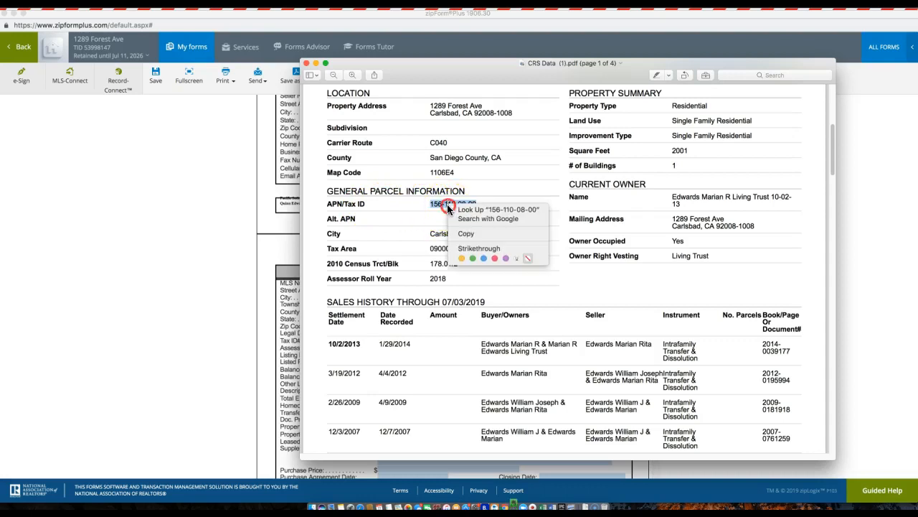
pyautogui.click(471, 234)
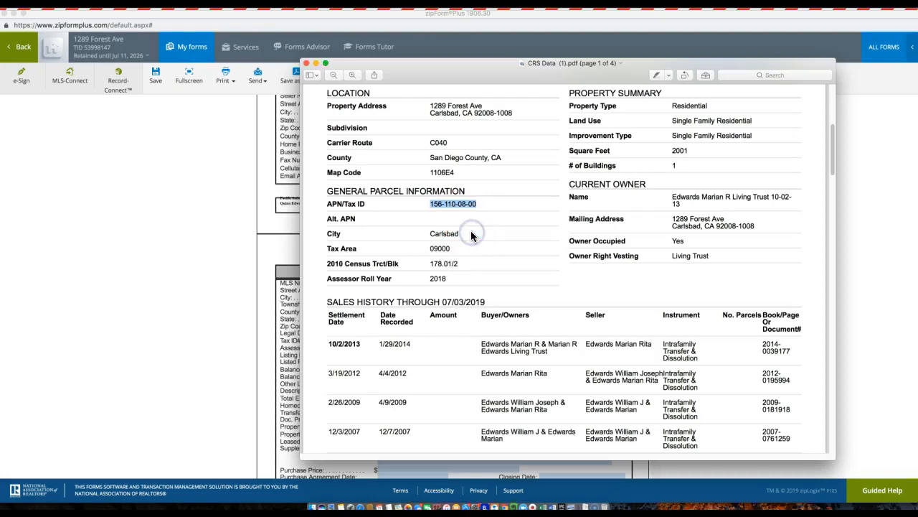
pyautogui.click(209, 245)
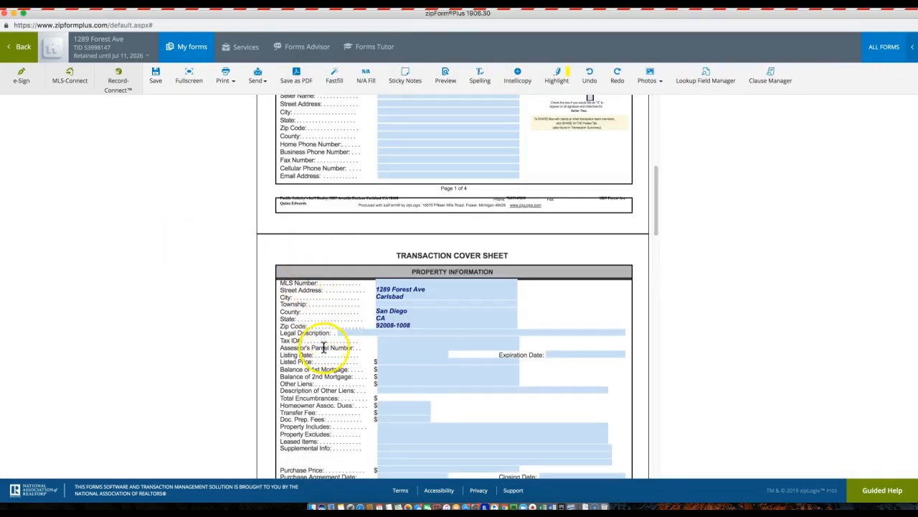
pyautogui.click(385, 345)
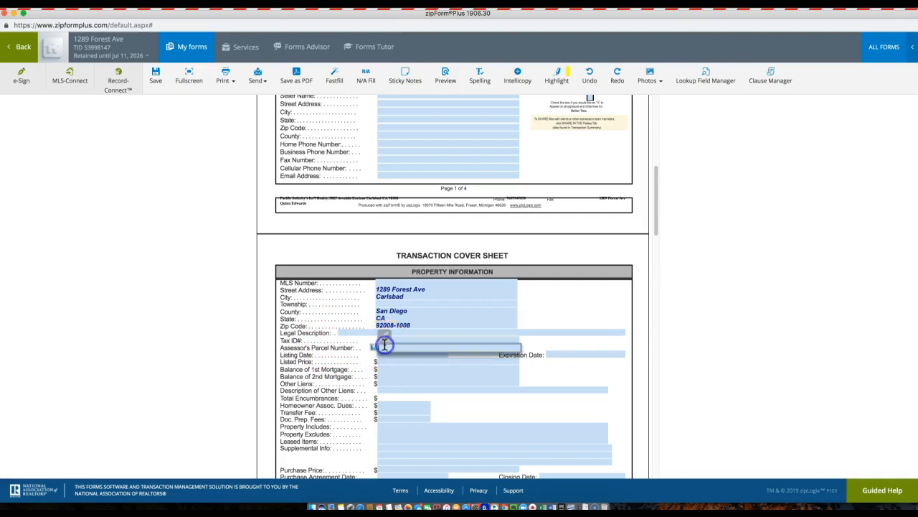
pyautogui.rightClick(382, 348)
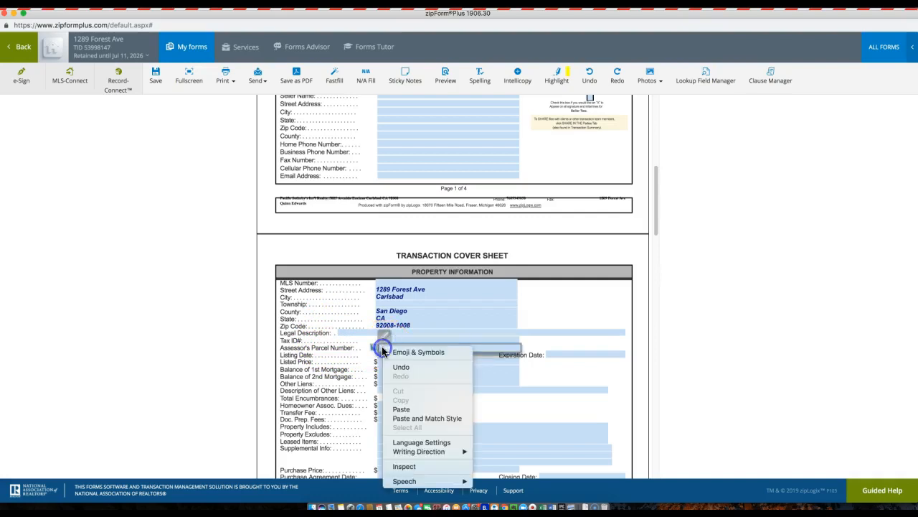
pyautogui.click(402, 408)
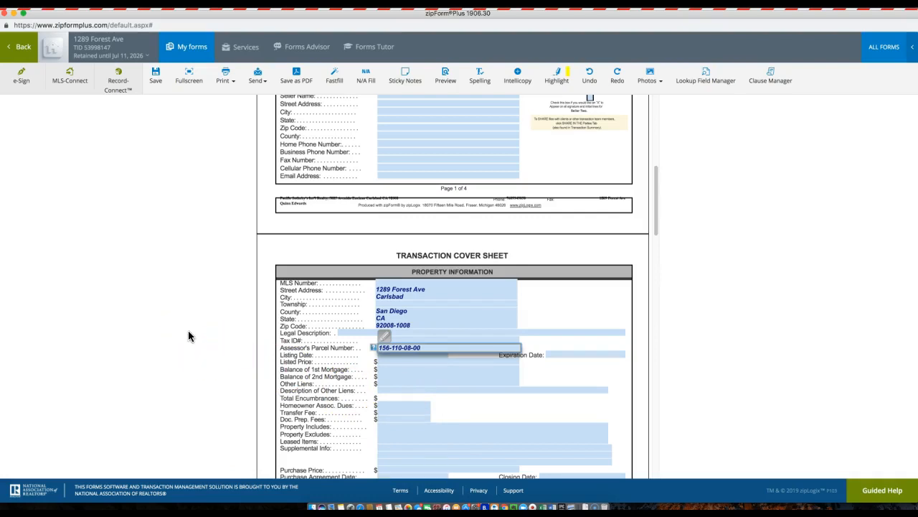
pyautogui.click(156, 77)
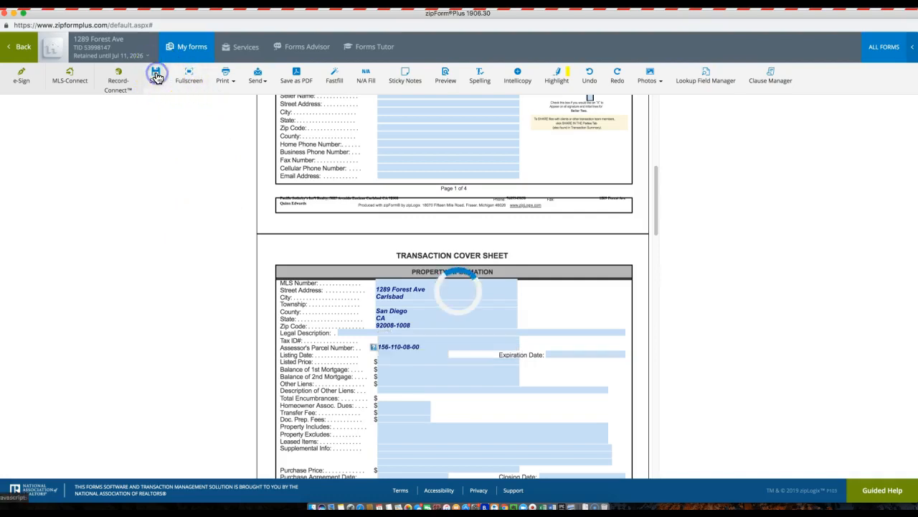
pyautogui.click(26, 49)
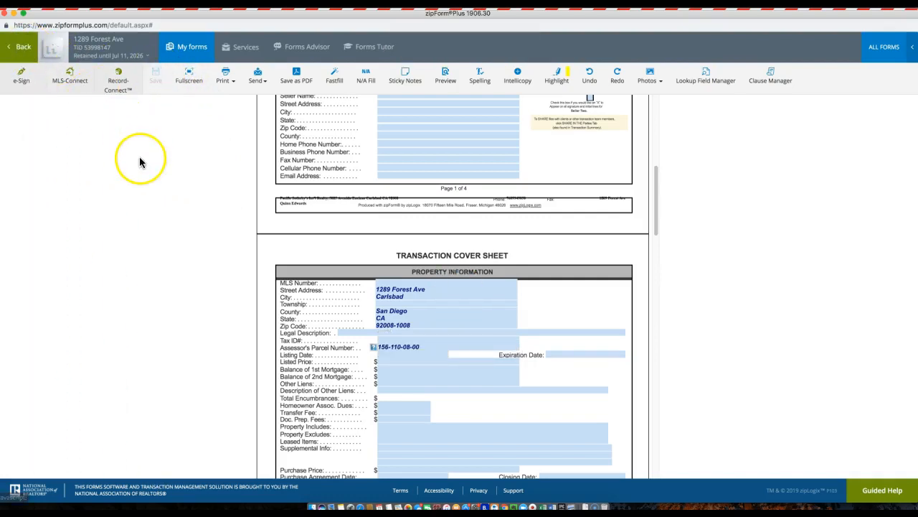
pyautogui.click(22, 56)
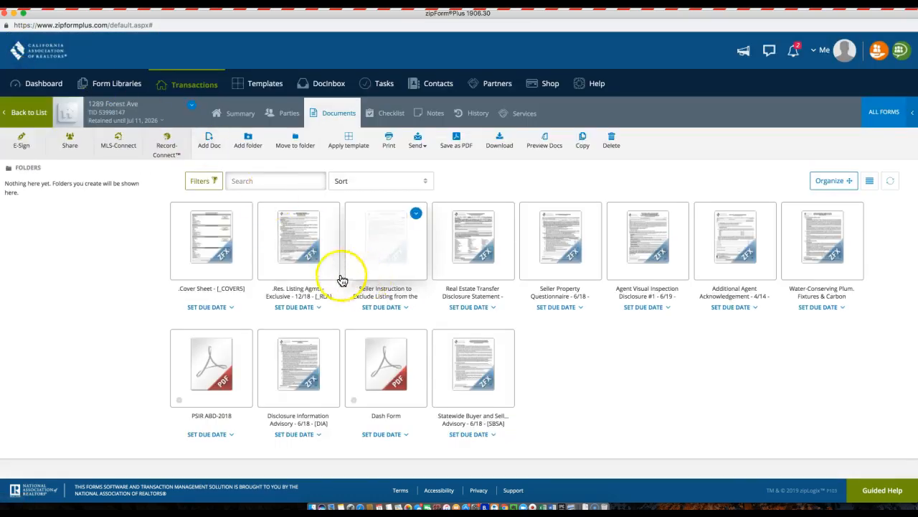
# Open the Res. Listing Agmt. form, scroll its pages, and bring the CRS Data report forward.
pyautogui.click(293, 247)
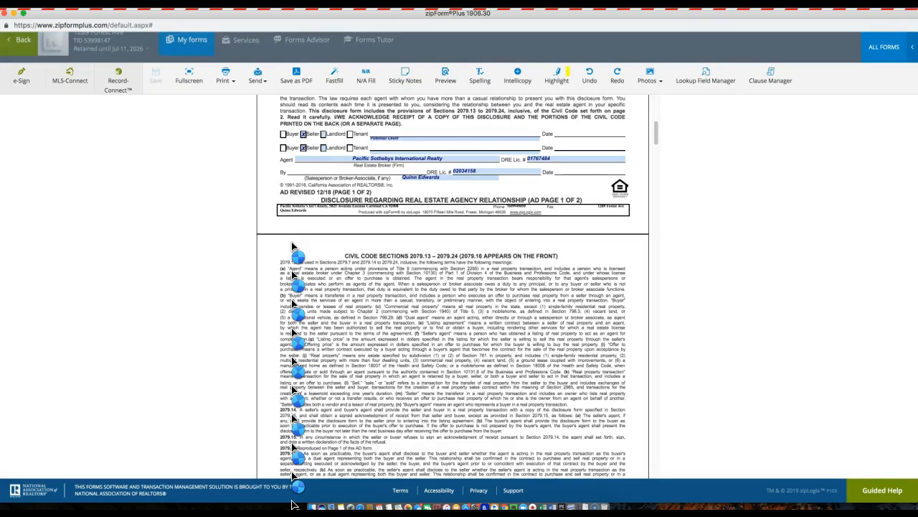
pyautogui.click(364, 226)
pyautogui.scroll(-3, 366, 231)
pyautogui.scroll(-20, 371, 232)
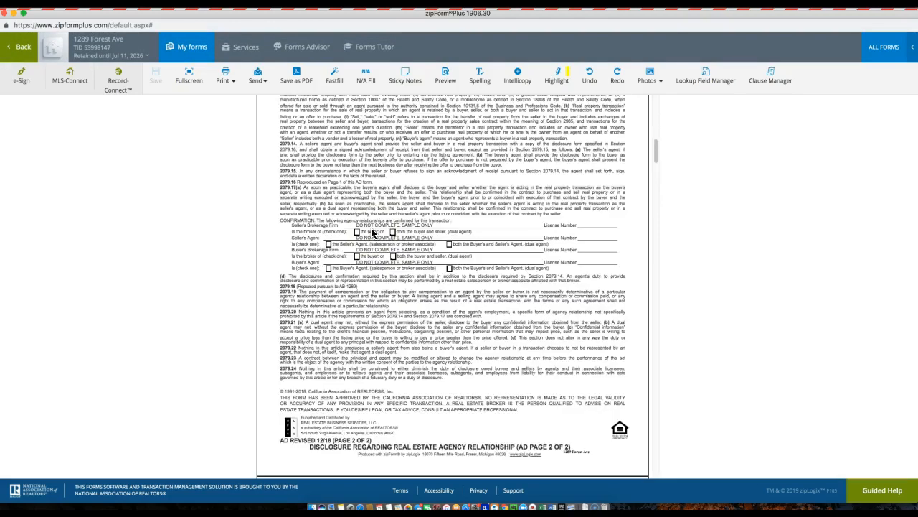
pyautogui.scroll(-20, 372, 233)
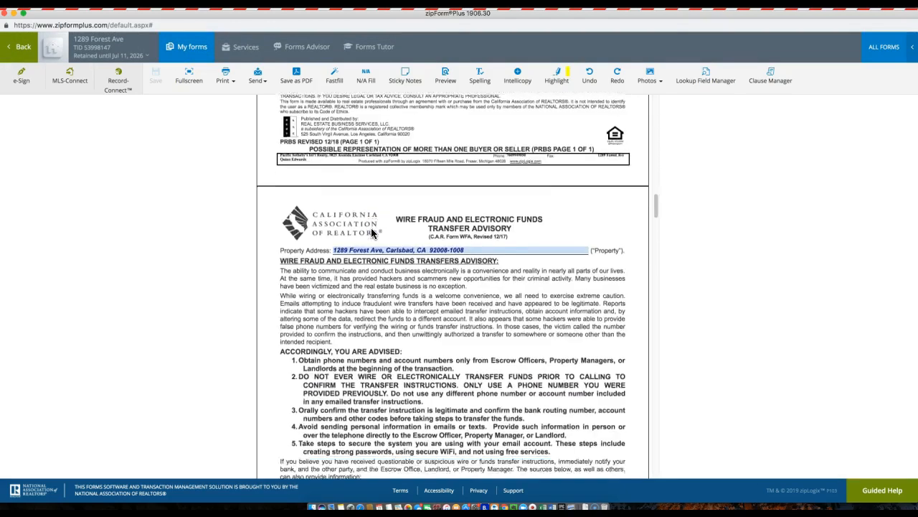
pyautogui.scroll(1, 372, 232)
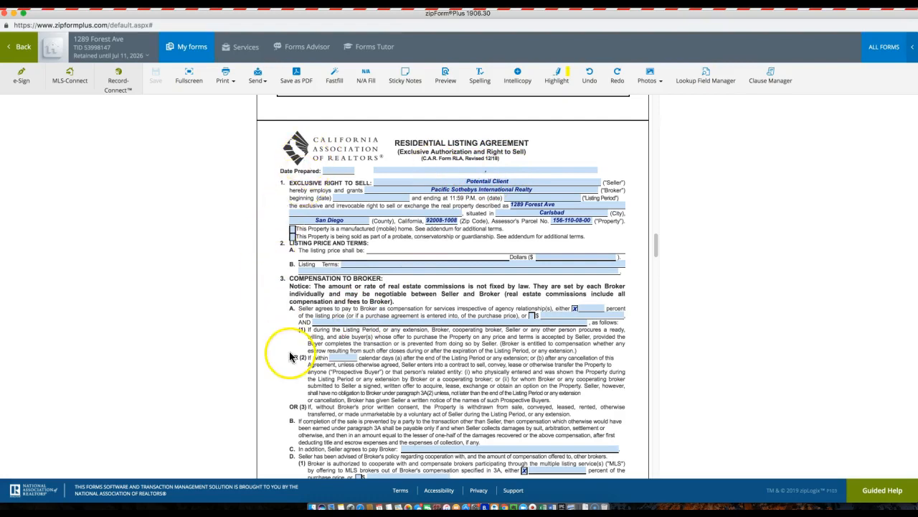
pyautogui.click(566, 505)
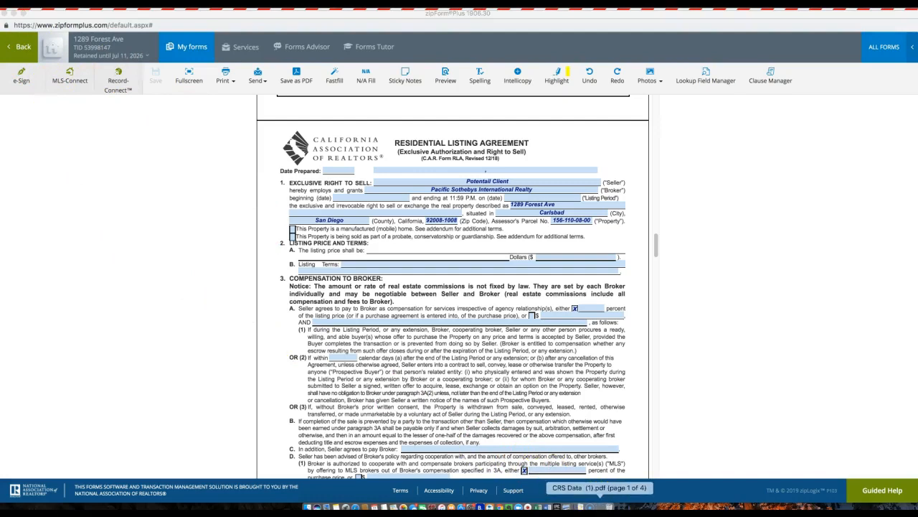
pyautogui.click(600, 506)
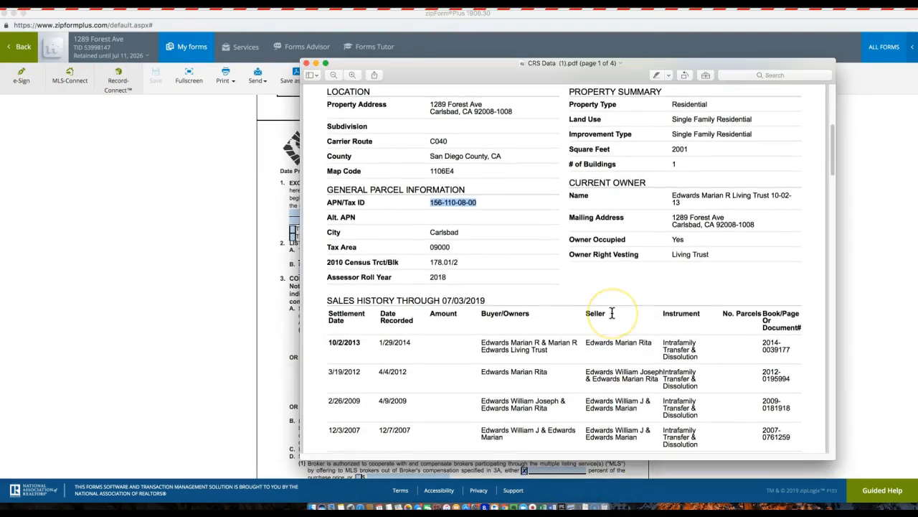
# Copy the Current Owner Name from the CRS Data report and minimize Preview.
pyautogui.scroll(2, 612, 313)
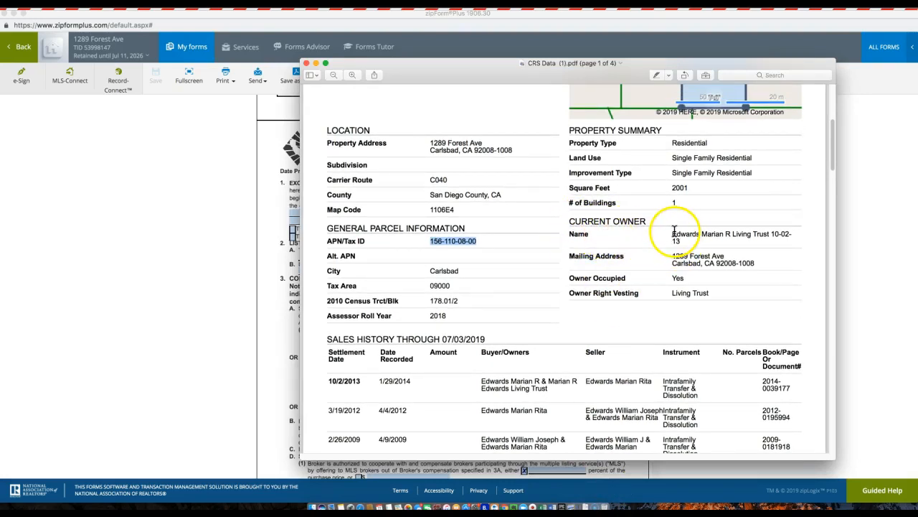
pyautogui.moveTo(672, 233); pyautogui.dragTo(701, 239)
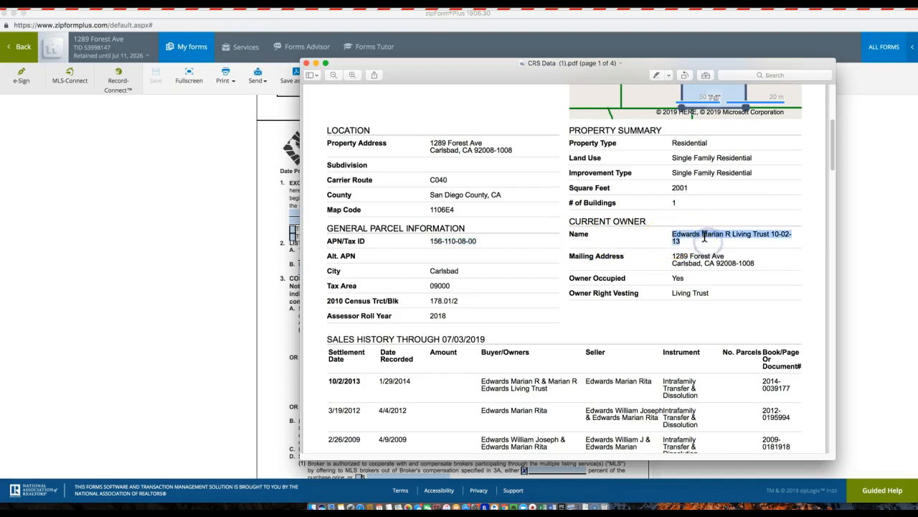
pyautogui.rightClick(706, 233)
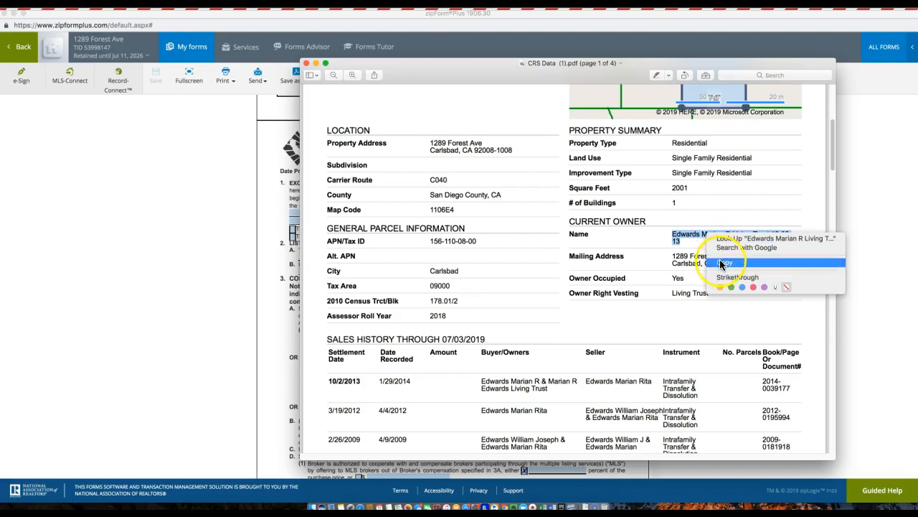
pyautogui.click(723, 263)
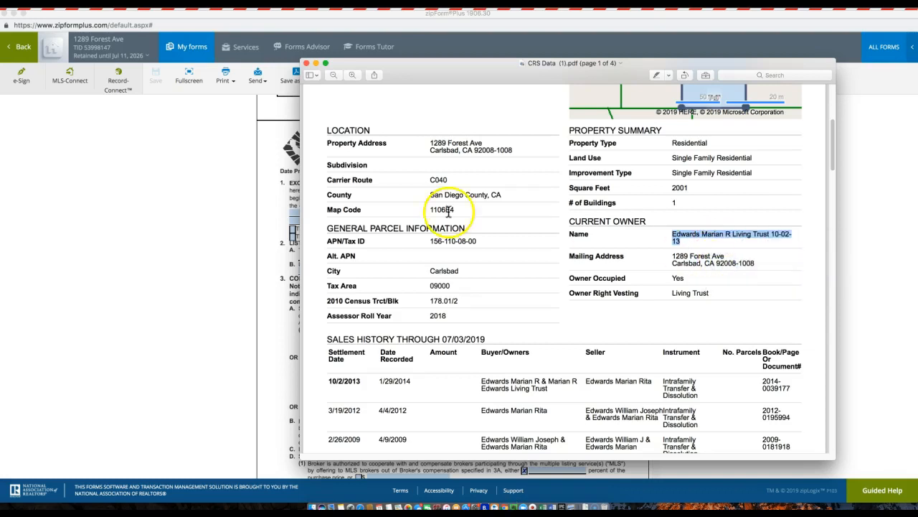
pyautogui.click(316, 63)
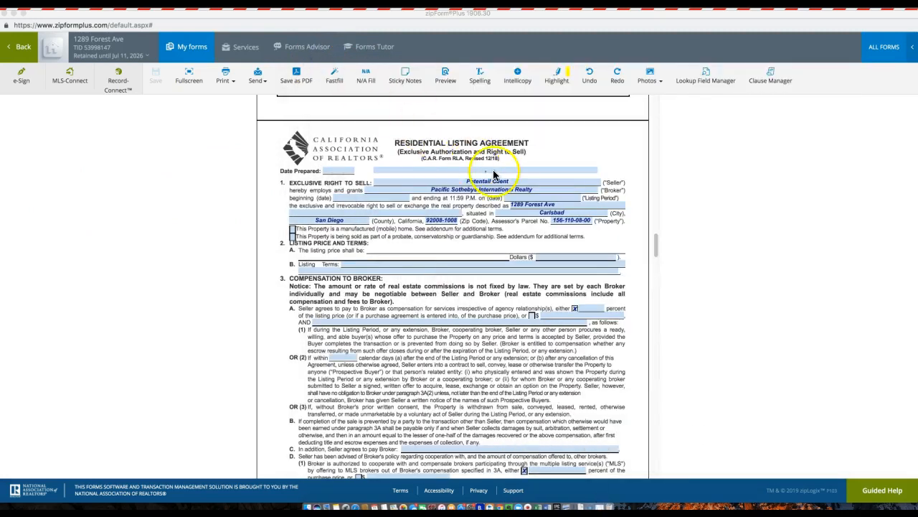
# Paste the current owner's trust name onto the line above the seller names, then minimize zipForm.
pyautogui.click(482, 170)
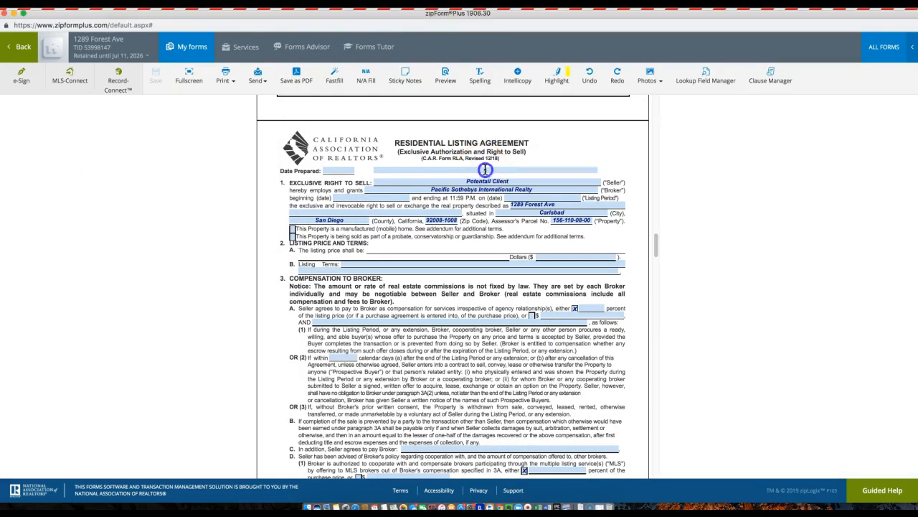
pyautogui.click(485, 170)
pyautogui.rightClick(485, 170)
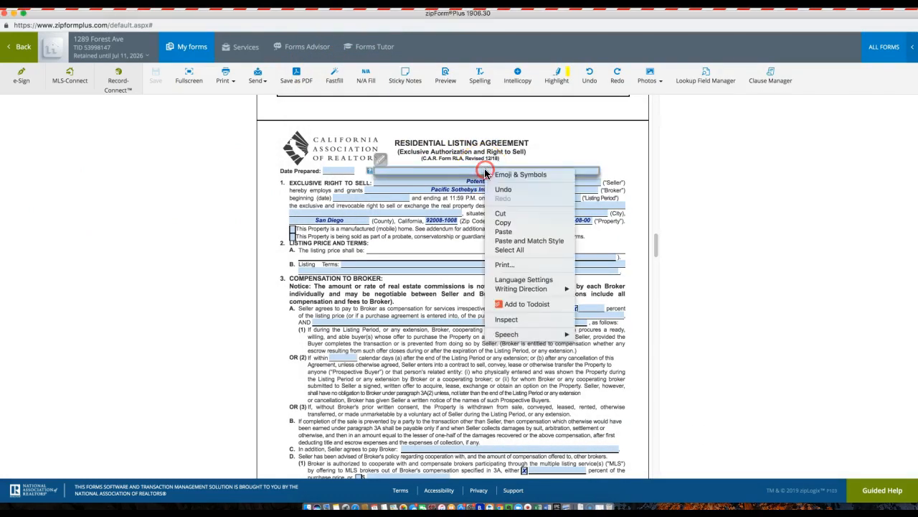
pyautogui.click(506, 232)
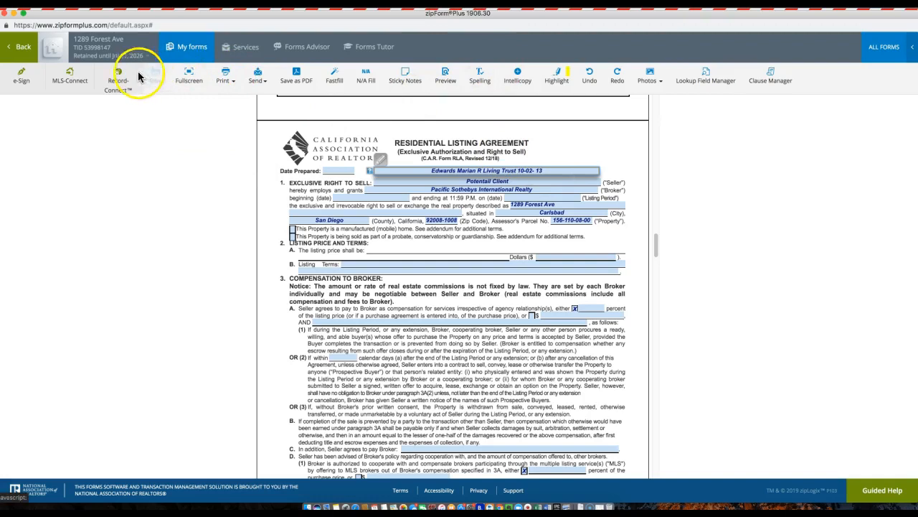
pyautogui.click(14, 14)
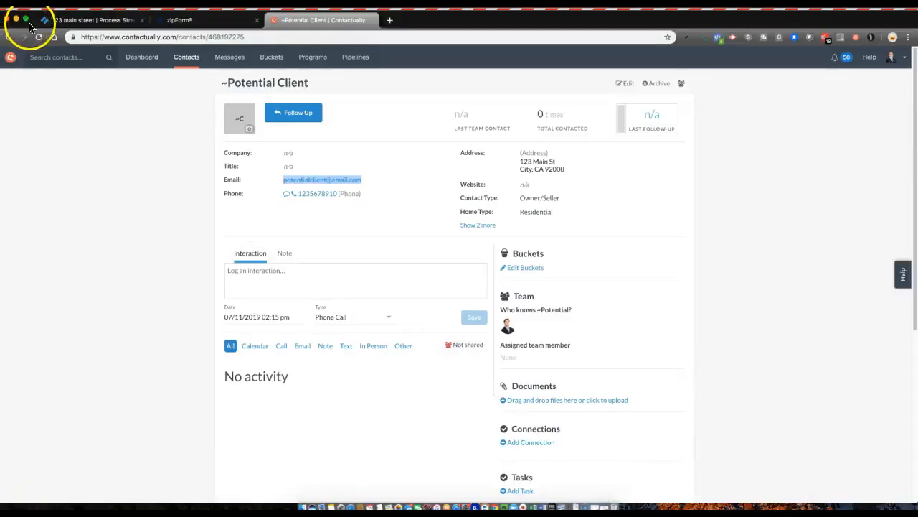
# Tick the cover-sheet and owner-name subtasks (items 3 and 4) in Create Zip Forms.
pyautogui.click(72, 22)
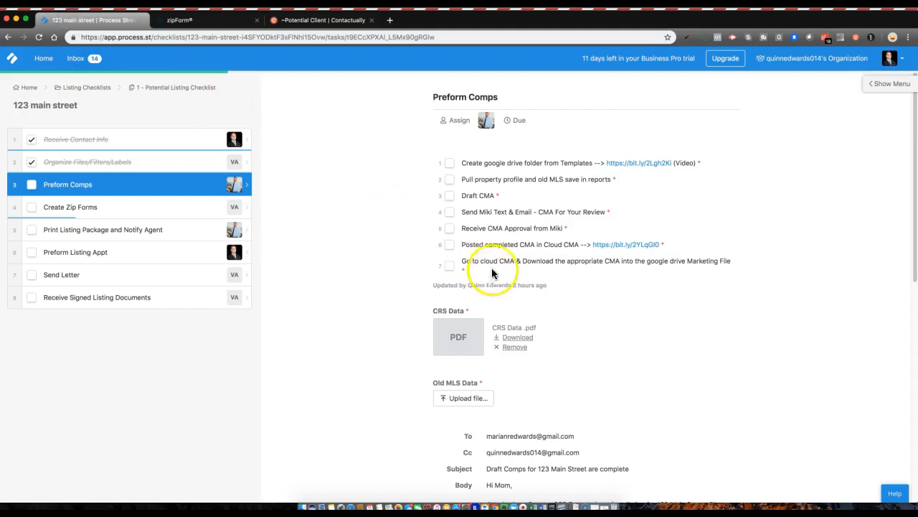
pyautogui.click(107, 208)
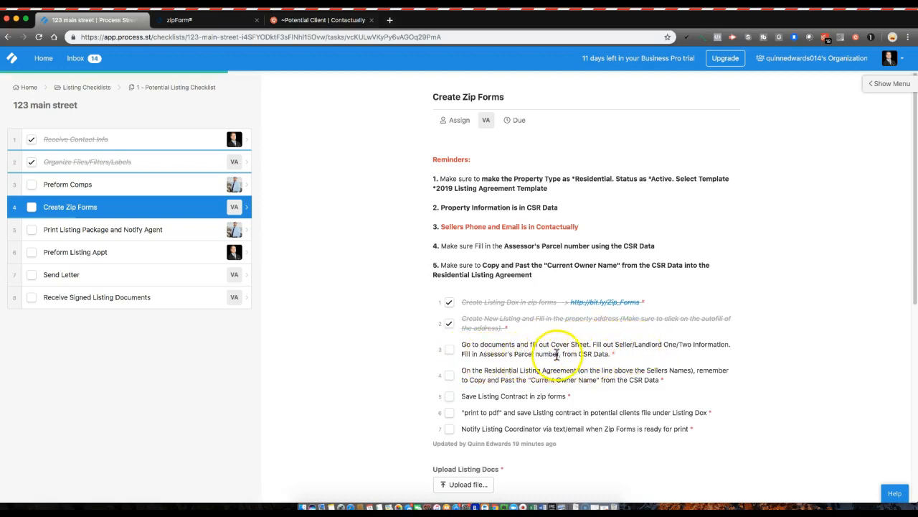
pyautogui.click(449, 352)
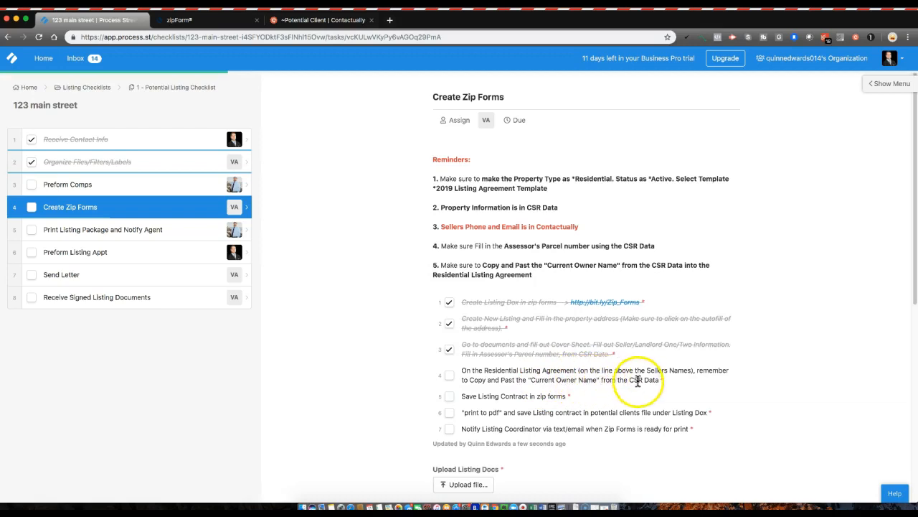
pyautogui.click(450, 376)
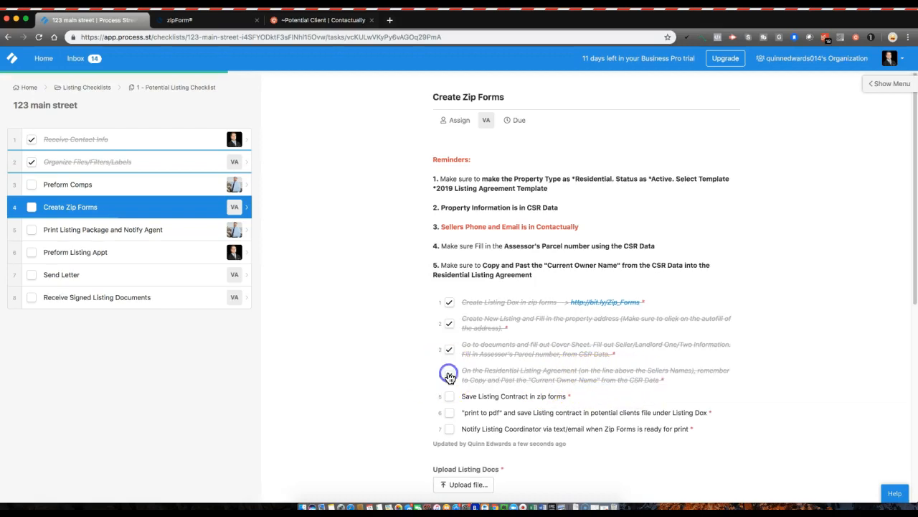
pyautogui.click(474, 396)
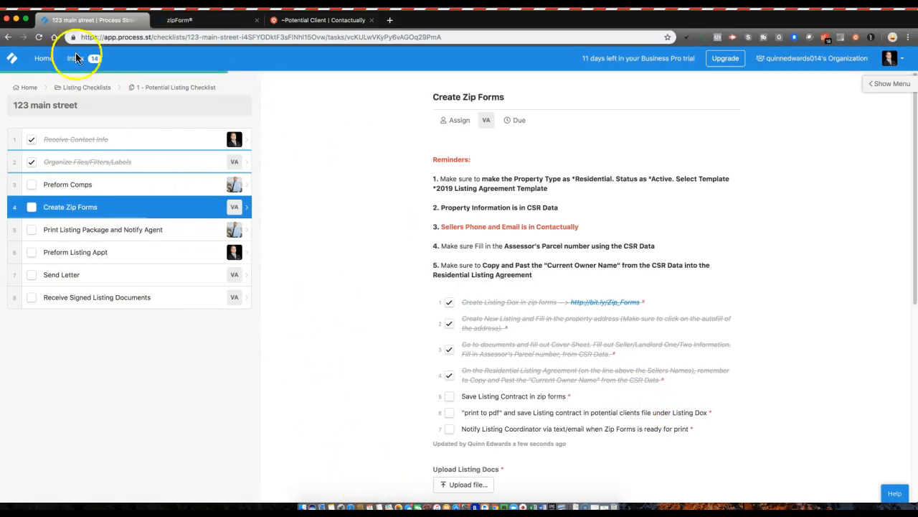
pyautogui.click(604, 507)
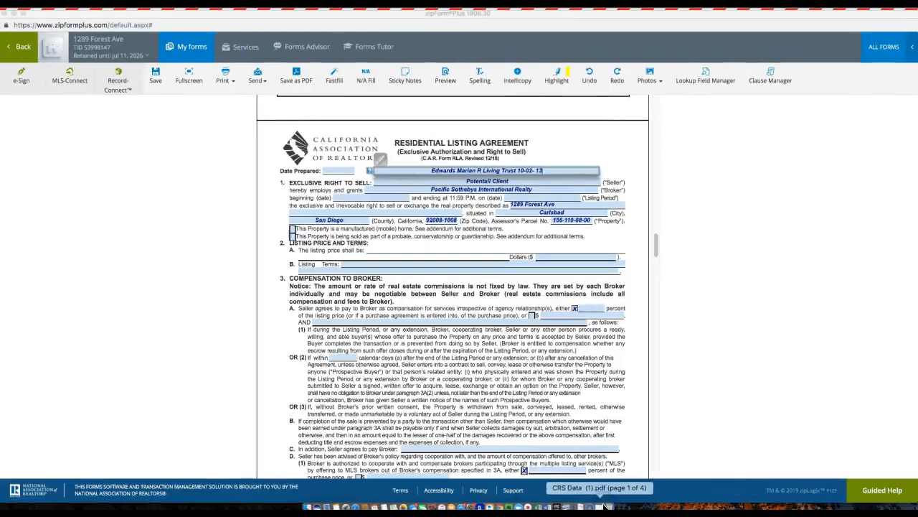
pyautogui.click(155, 75)
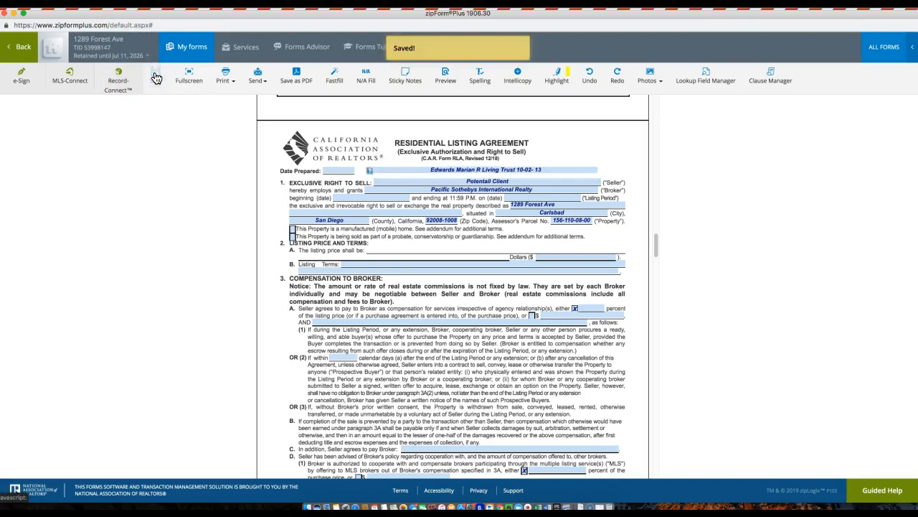
pyautogui.click(226, 76)
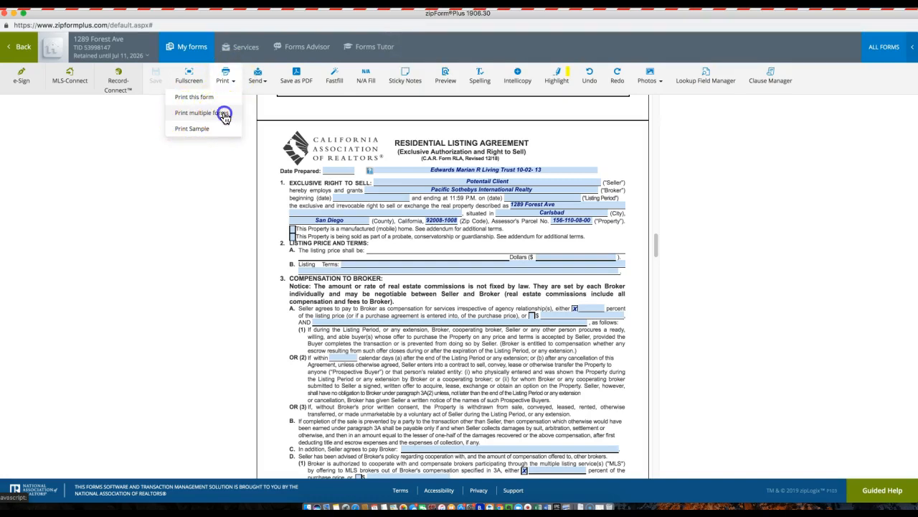
pyautogui.click(224, 115)
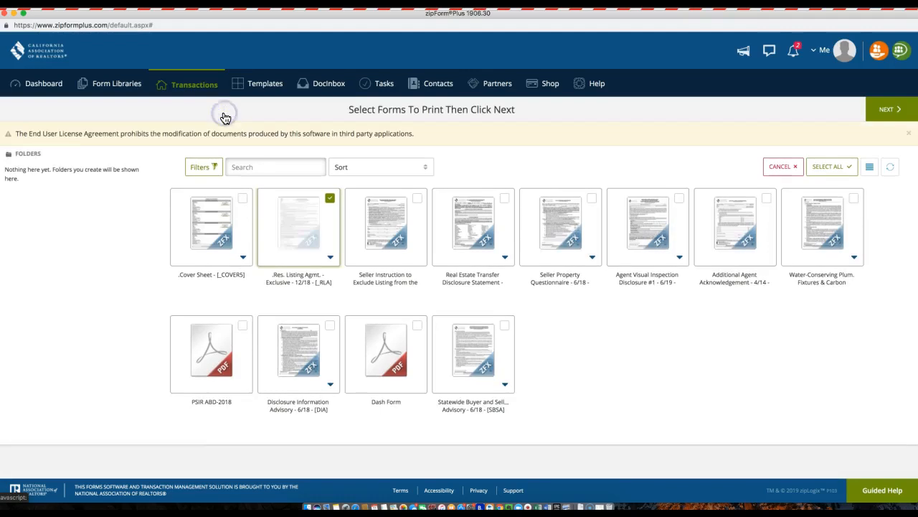
pyautogui.click(822, 167)
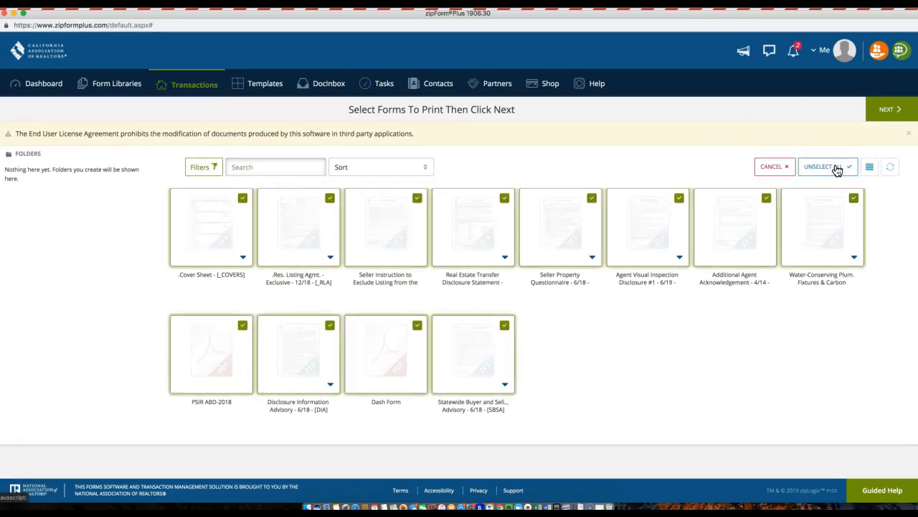
pyautogui.click(886, 110)
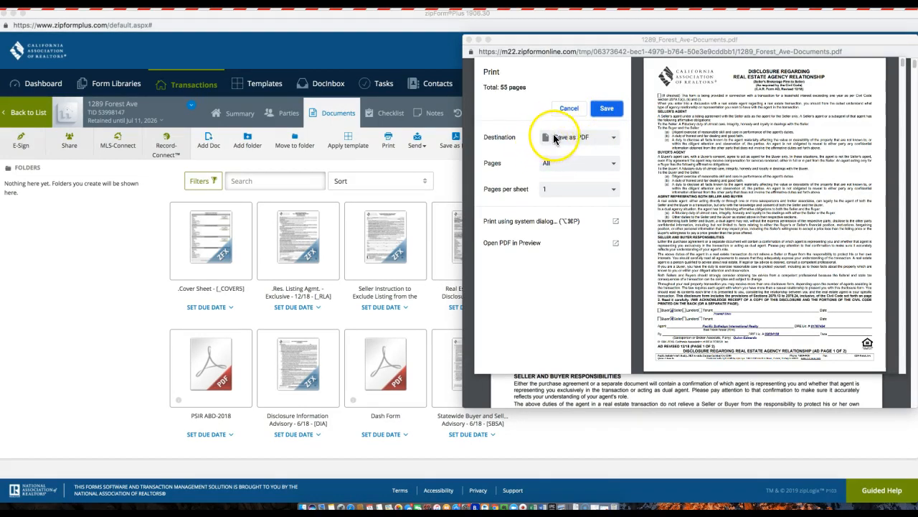
pyautogui.click(607, 108)
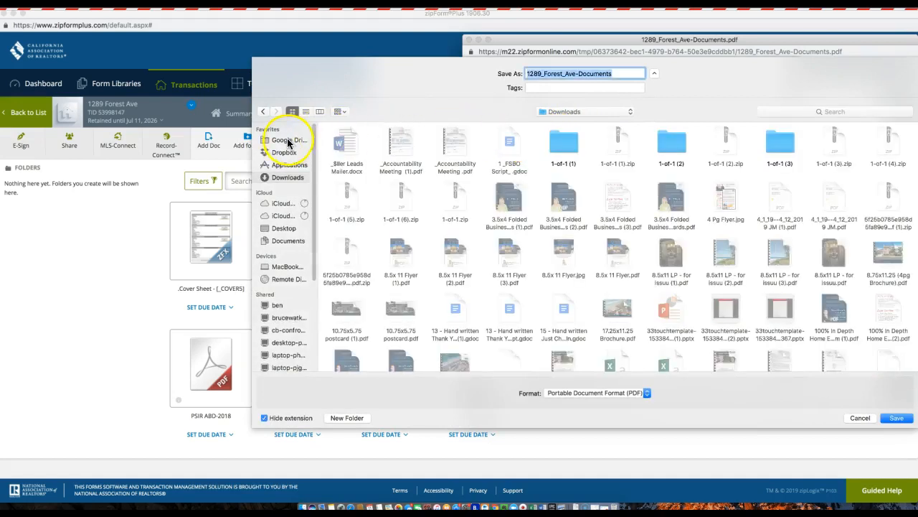
pyautogui.click(287, 141)
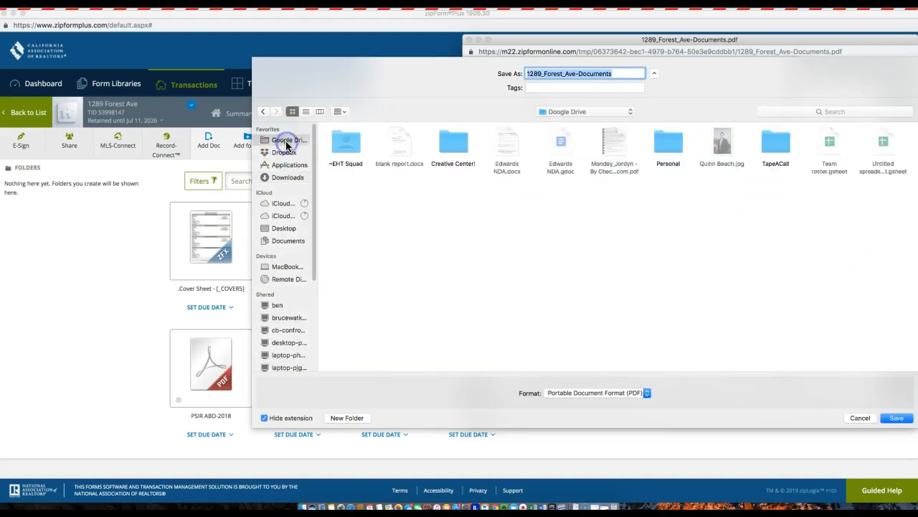
pyautogui.doubleClick(351, 148)
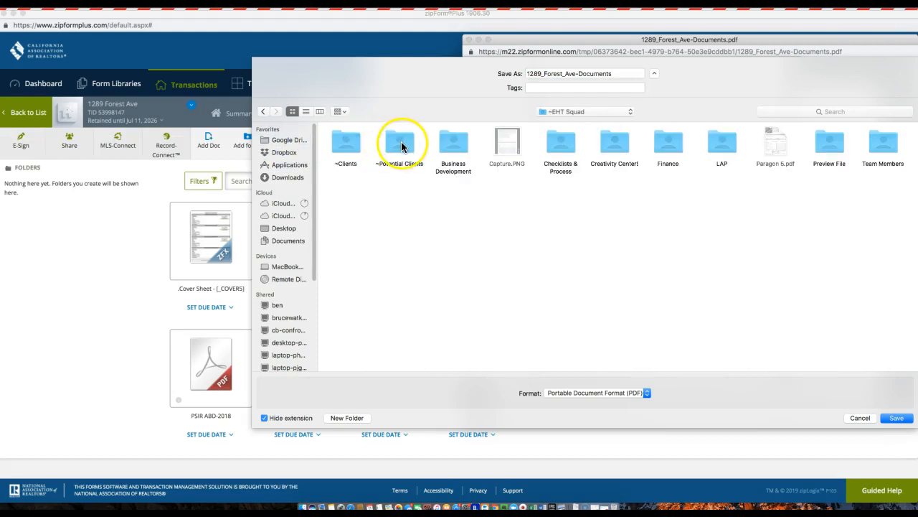
pyautogui.doubleClick(400, 143)
pyautogui.doubleClick(400, 143)
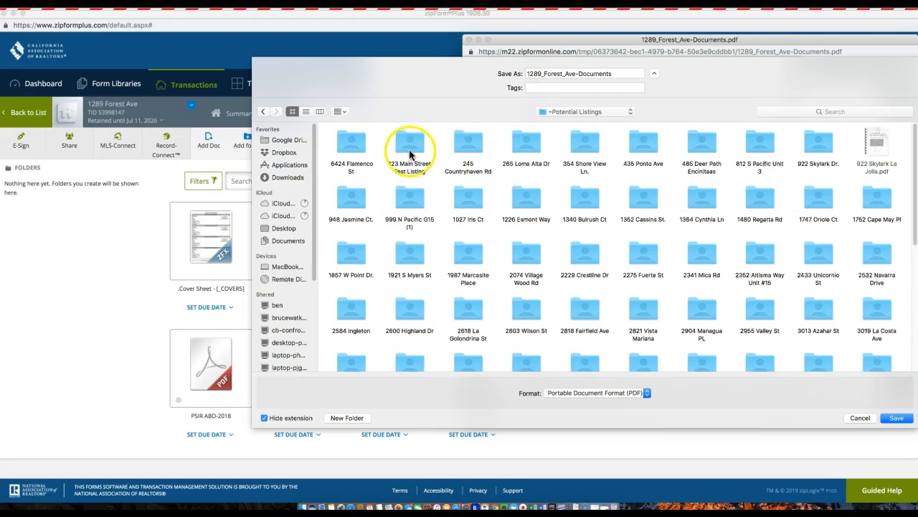
pyautogui.doubleClick(409, 147)
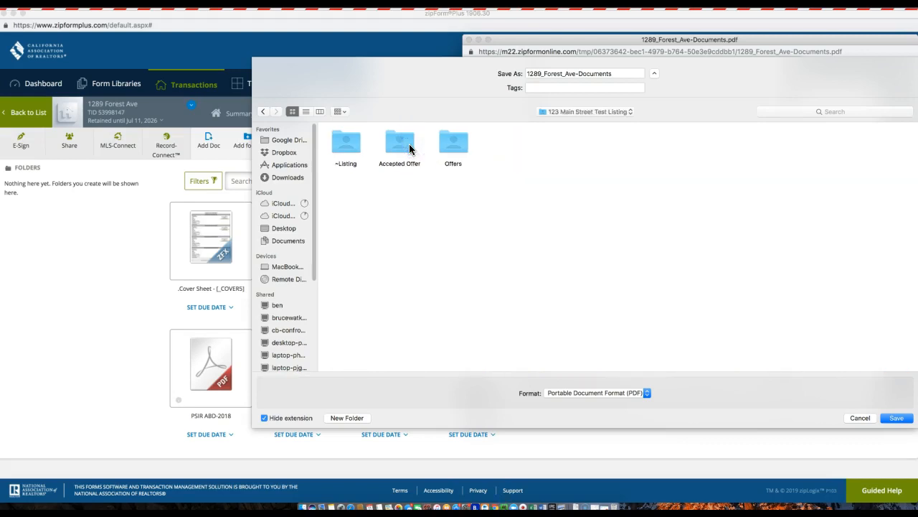
pyautogui.doubleClick(349, 147)
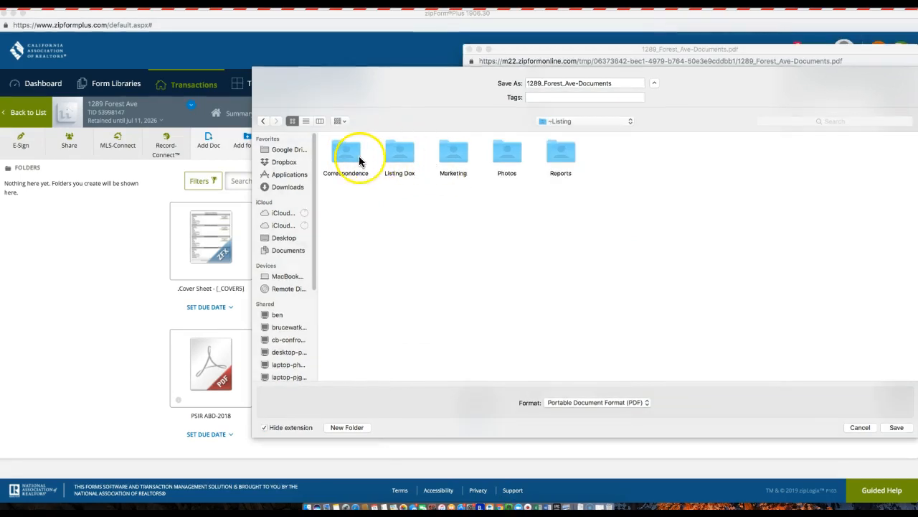
pyautogui.doubleClick(401, 152)
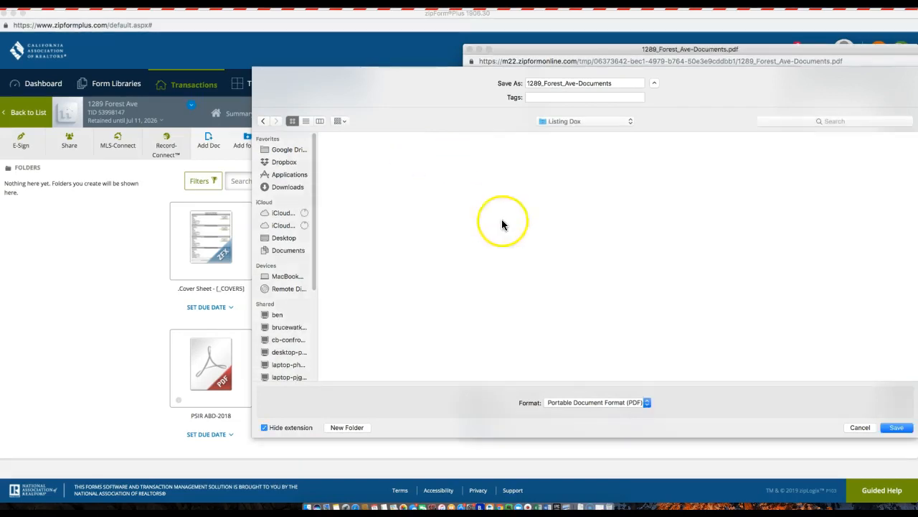
pyautogui.click(898, 428)
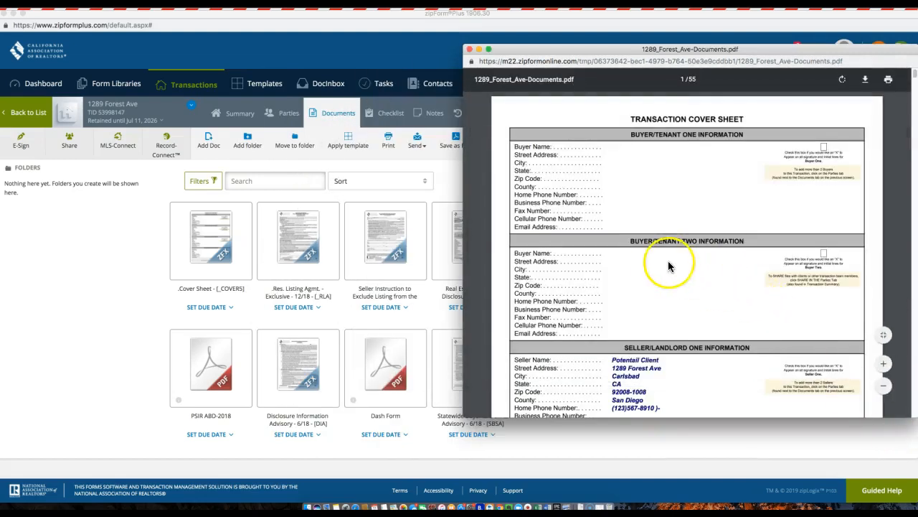
# Close the PDF preview, minimize zipForm, and check the save-contract and print-to-PDF subtasks.
pyautogui.click(470, 50)
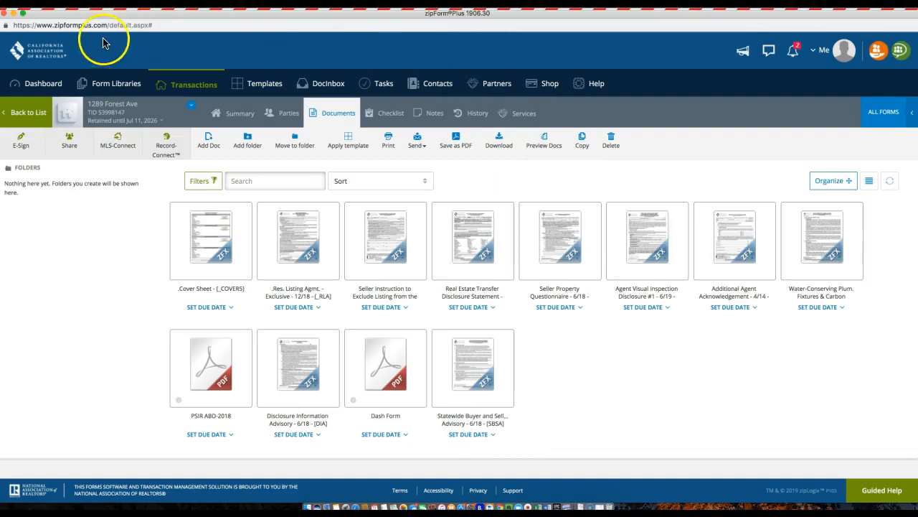
pyautogui.click(13, 13)
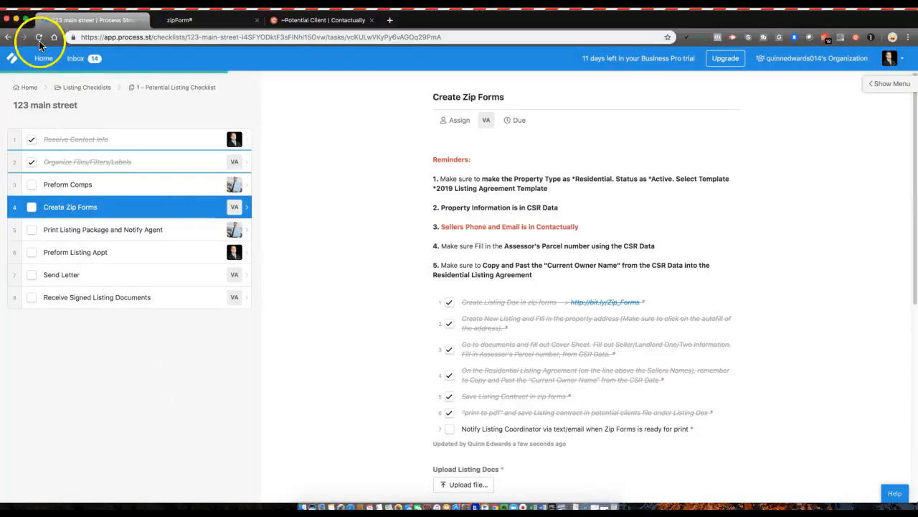
pyautogui.click(449, 414)
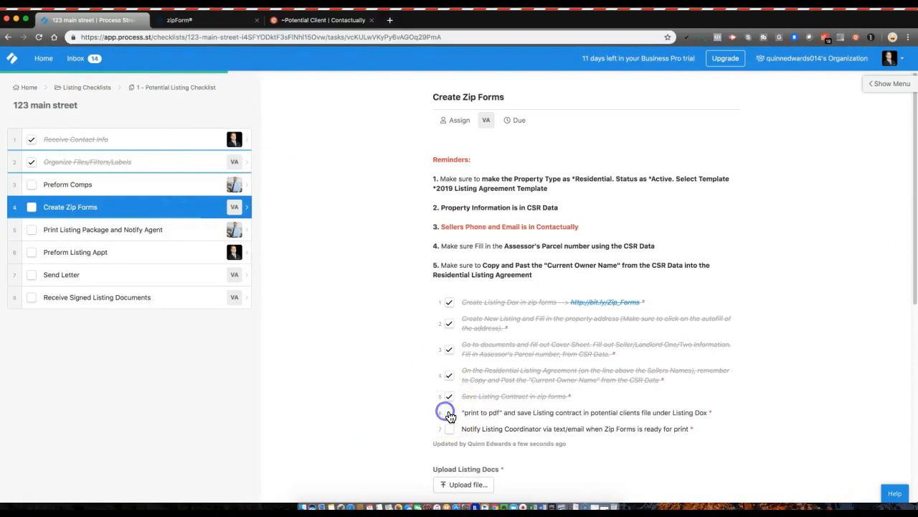
pyautogui.click(448, 399)
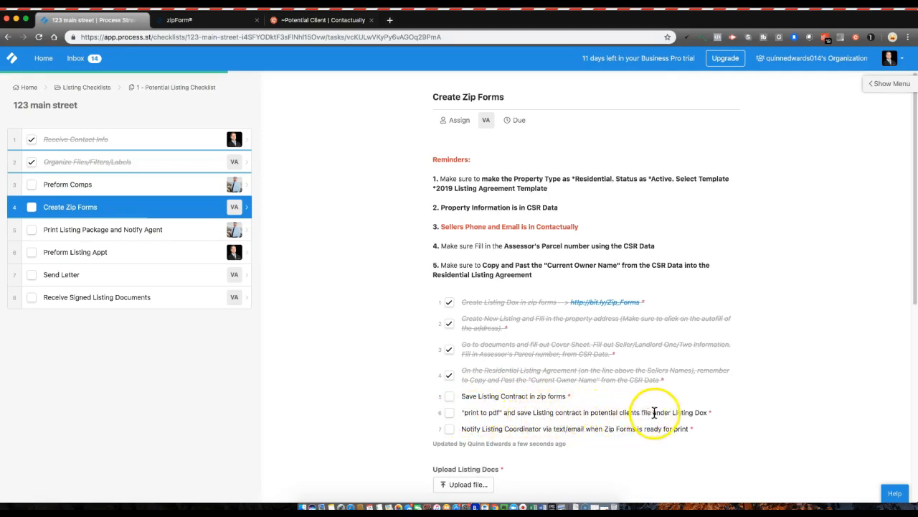
pyautogui.click(448, 396)
pyautogui.click(450, 413)
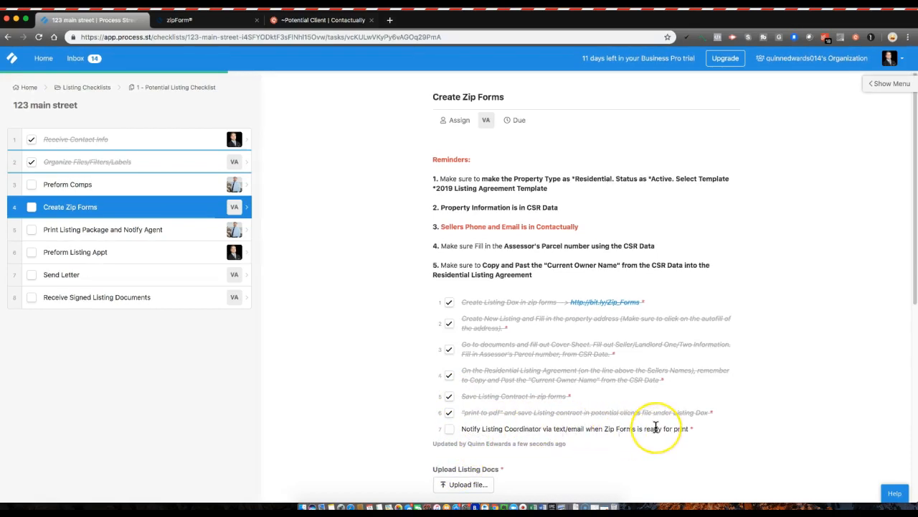
pyautogui.scroll(-5, 649, 427)
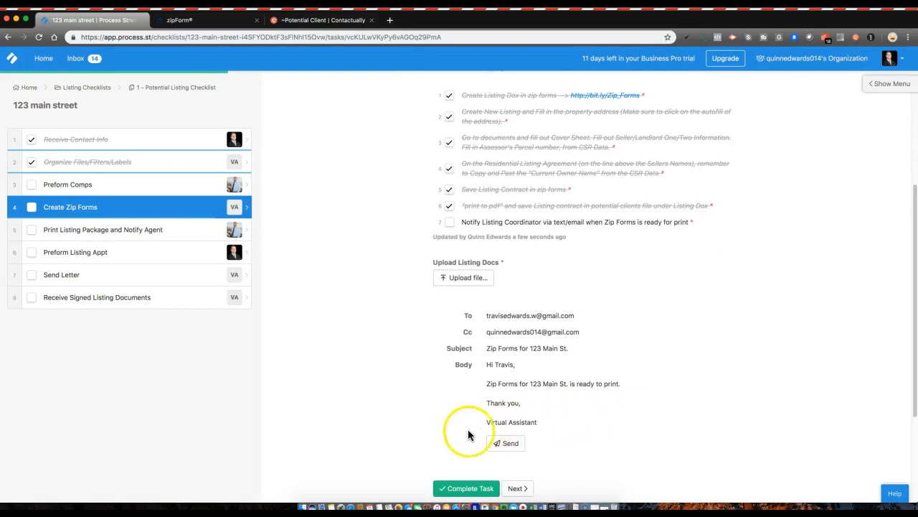
# Send the coordinator the 'Zip Forms for 123 Main St.' ready-to-print email from Gmail.
pyautogui.click(506, 445)
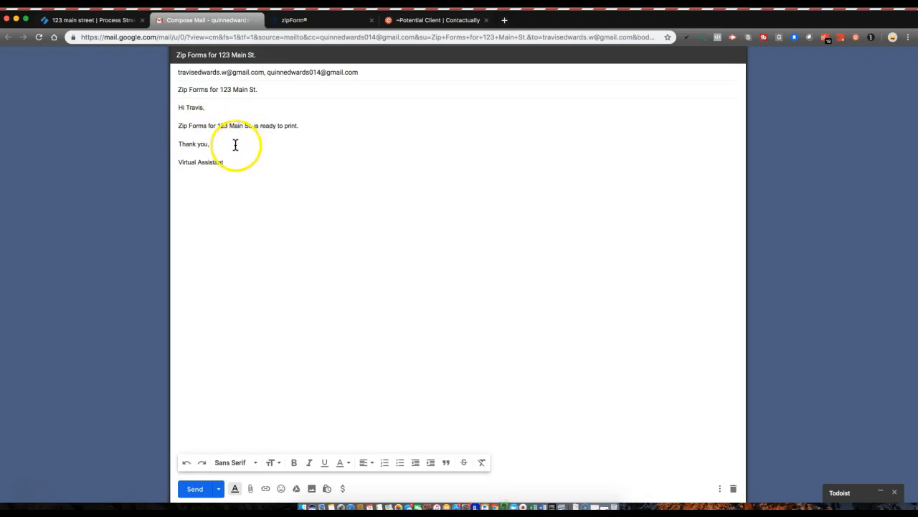
pyautogui.click(196, 489)
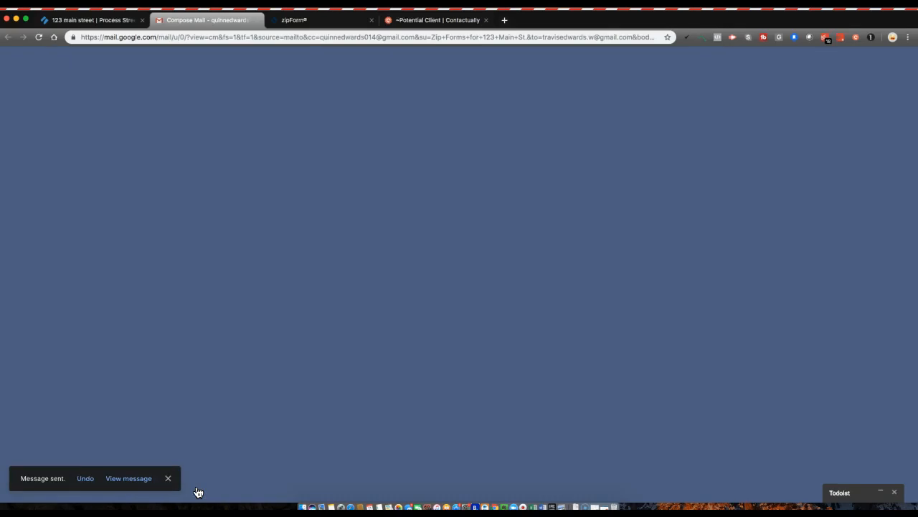
pyautogui.click(87, 22)
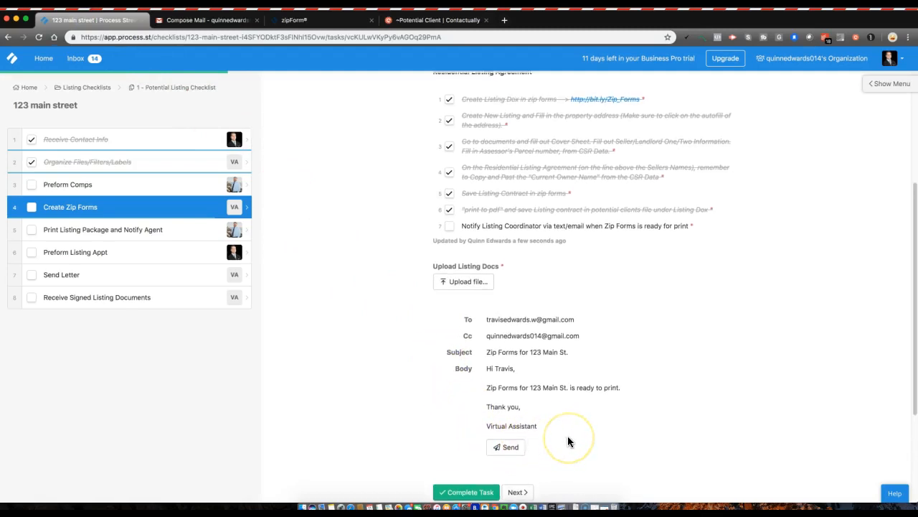
pyautogui.scroll(-1, 567, 436)
pyautogui.click(448, 188)
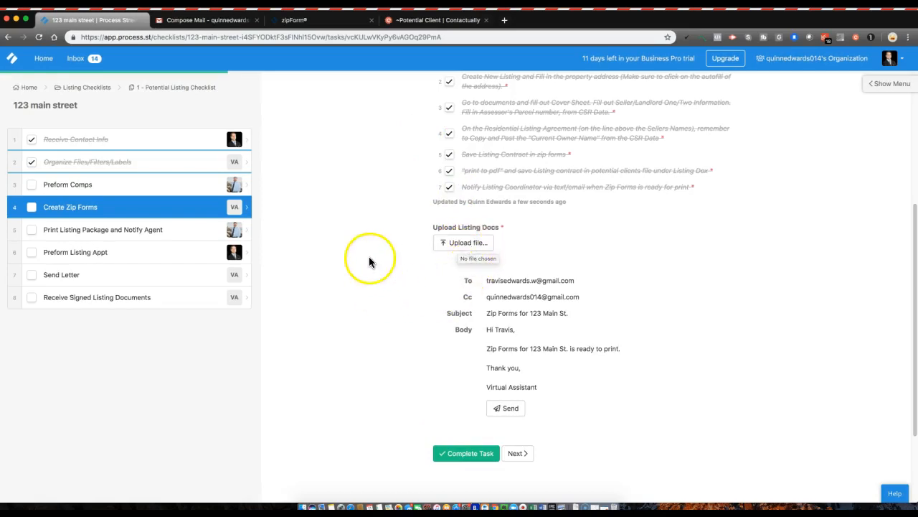
pyautogui.click(463, 245)
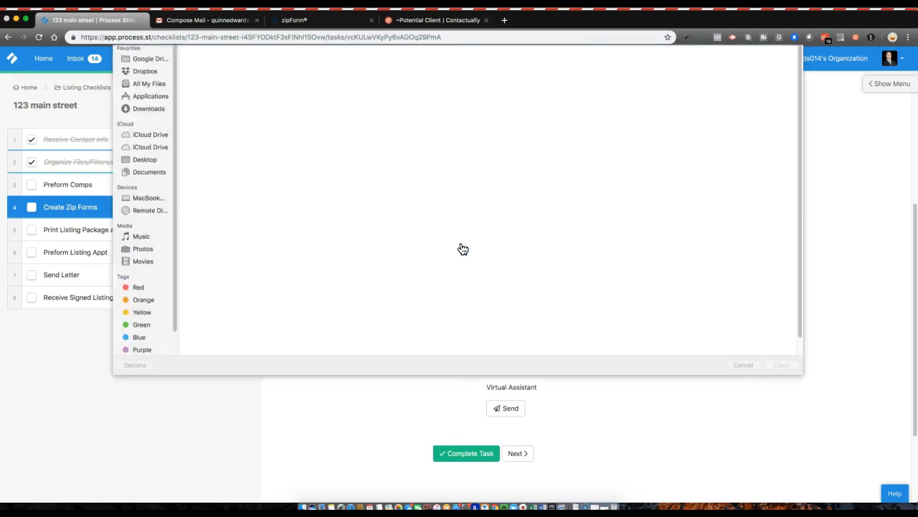
pyautogui.click(212, 86)
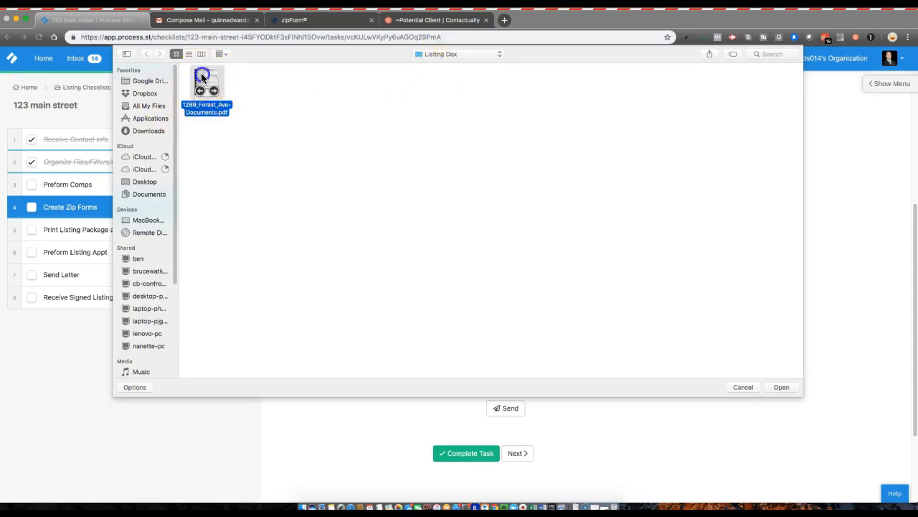
pyautogui.click(781, 387)
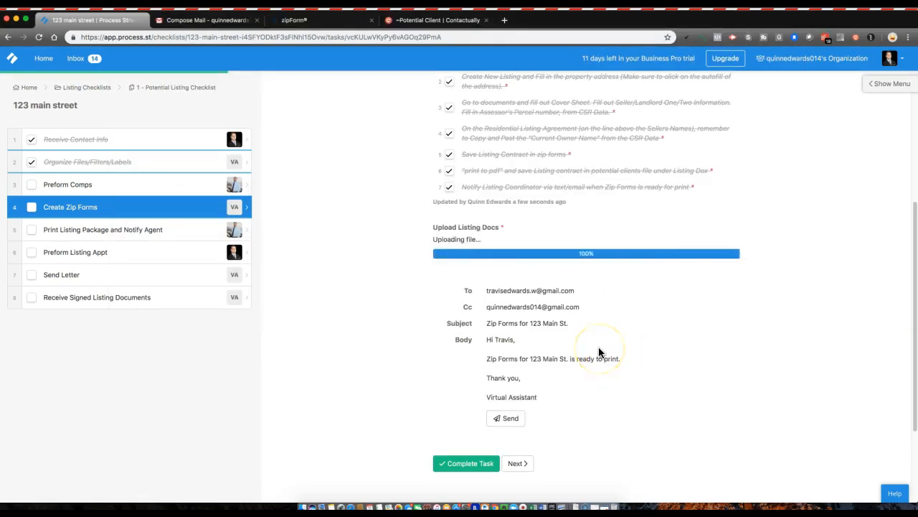
# Mark the Create Zip Forms task complete.
pyautogui.scroll(-2, 417, 384)
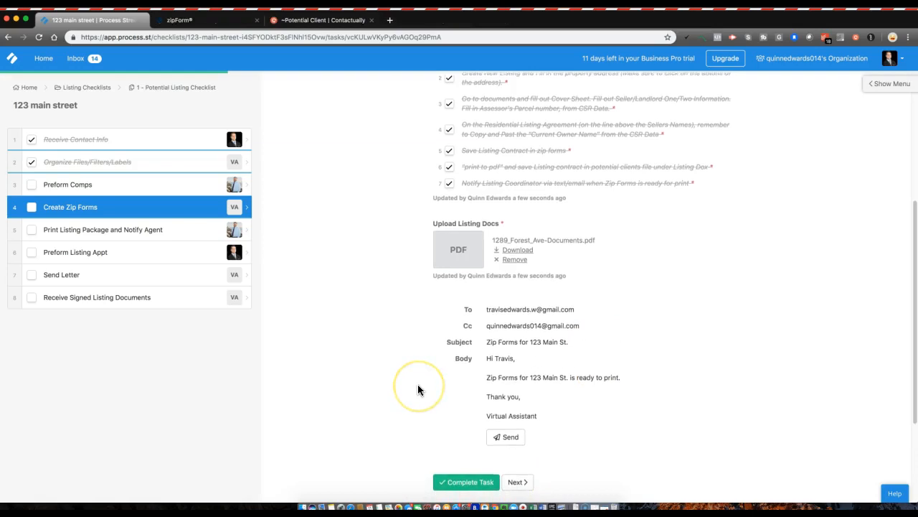
pyautogui.click(463, 422)
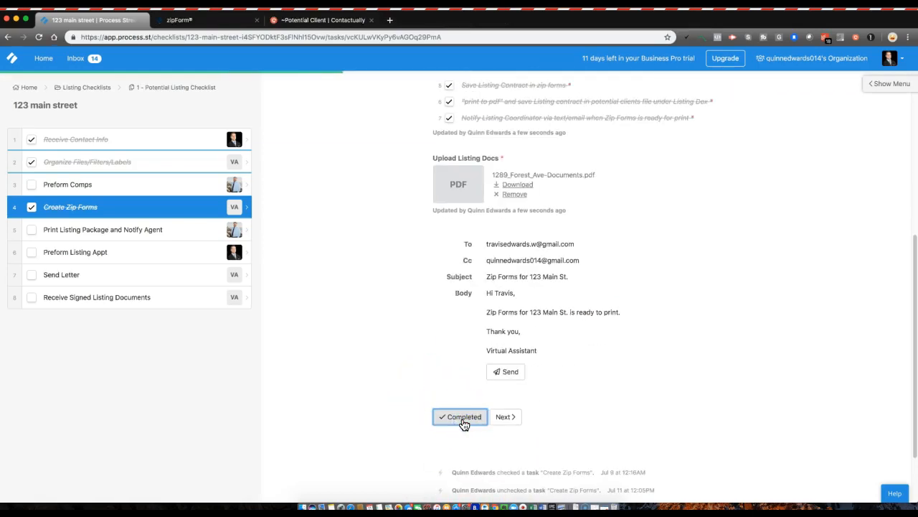
pyautogui.click(455, 418)
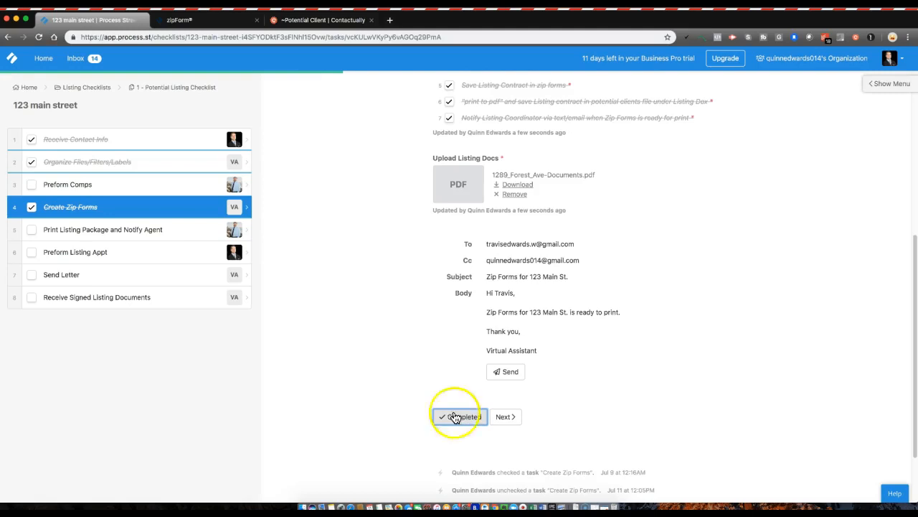